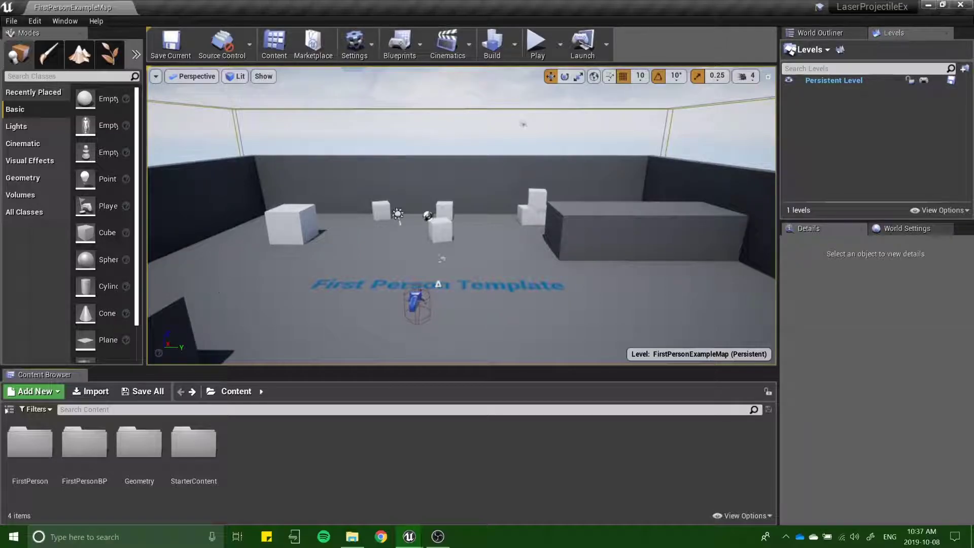
Step: Create a material named M_Glow in the FirstPersonBP Blueprints folder and open it for editing
{"action": "double_click", "coordinate": [85, 437]}
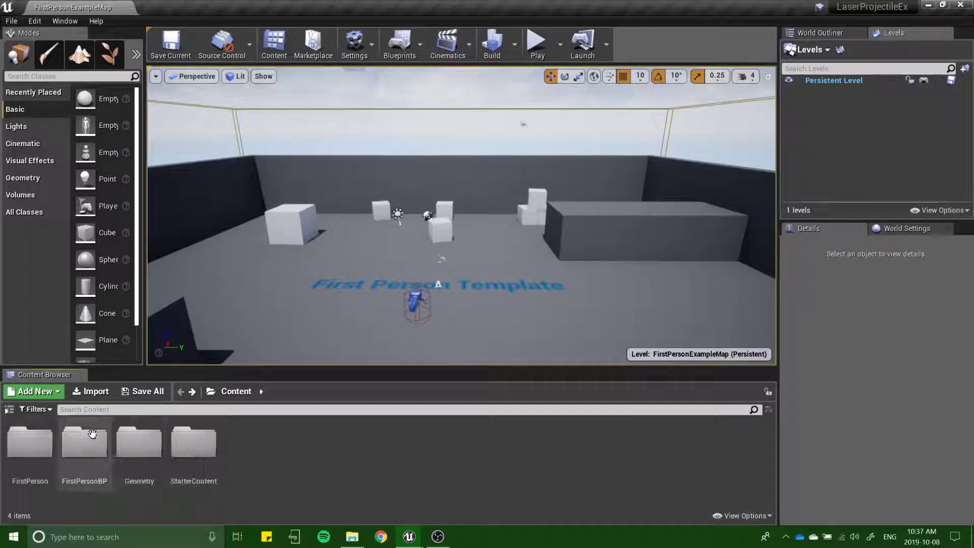
{"action": "double_click", "coordinate": [30, 443]}
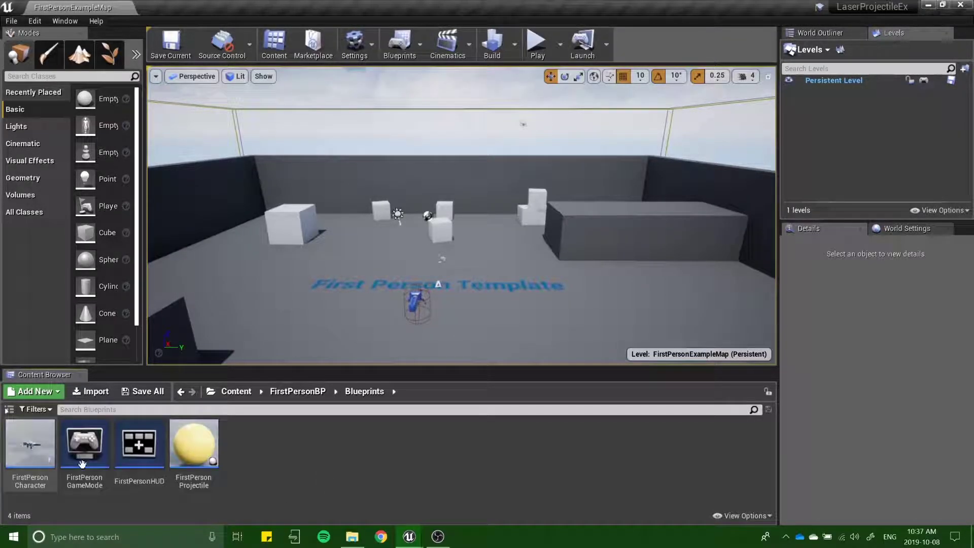
{"action": "right_click", "coordinate": [246, 452]}
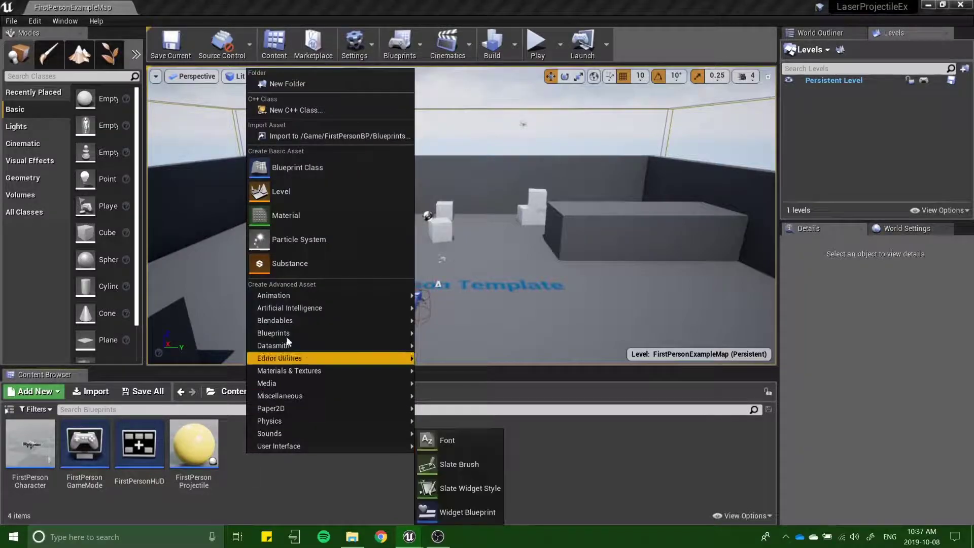
{"action": "left_click", "coordinate": [318, 217]}
{"action": "type", "text": "M_"}
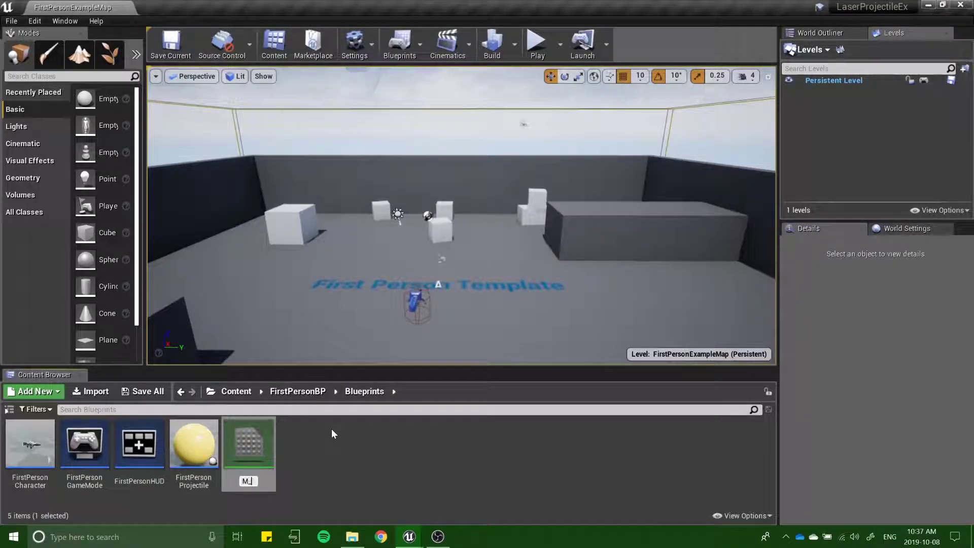
{"action": "type", "text": "Glow"}
{"action": "key", "text": "Return"}
{"action": "key", "text": "Return"}
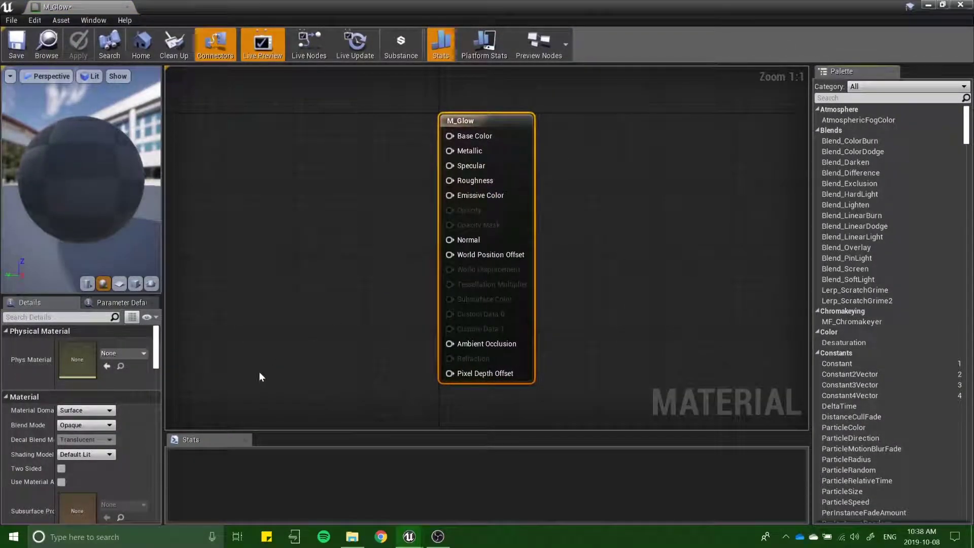
Step: Set the M_Glow material's shading model to Unlit and add a vector parameter node to its graph
{"action": "left_click", "coordinate": [105, 455]}
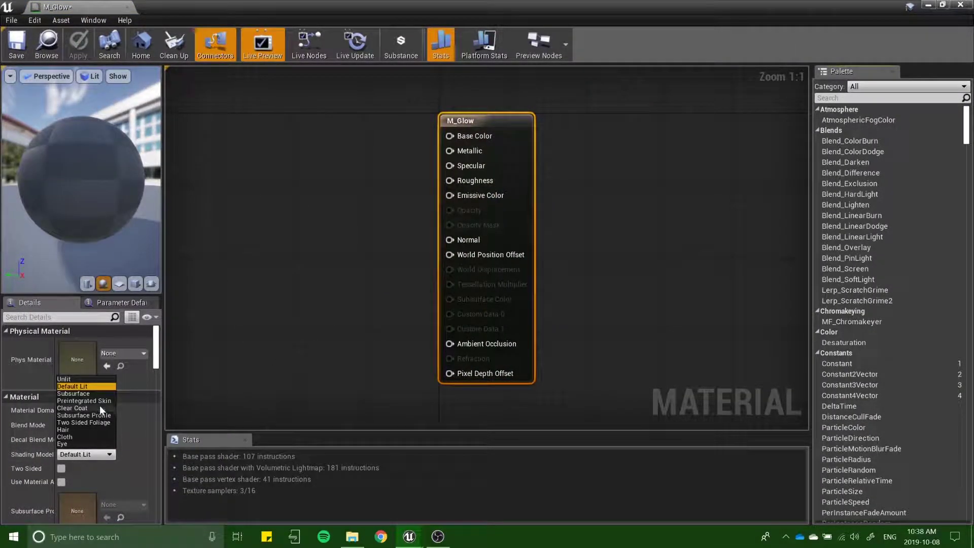
{"action": "left_click", "coordinate": [101, 379]}
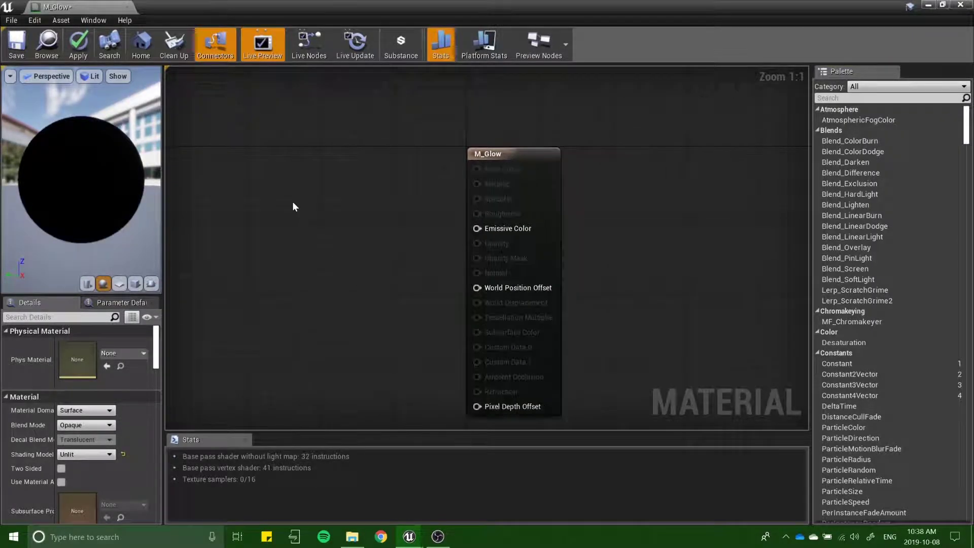
{"action": "right_click", "coordinate": [247, 171]}
{"action": "type", "text": "vector"}
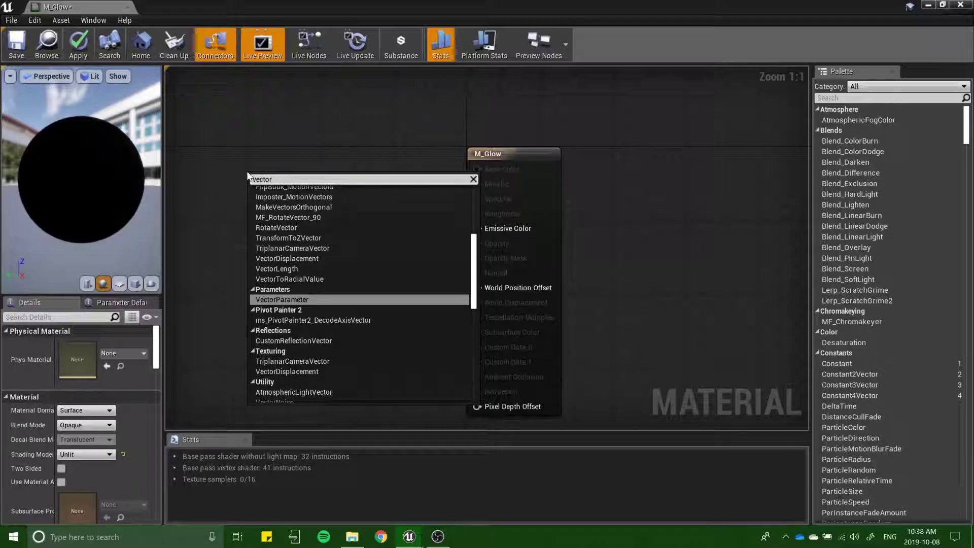
{"action": "left_click", "coordinate": [324, 300]}
Step: Add a scalar parameter named Brightness below the vector parameter
{"action": "right_click_drag", "start_coordinate": [275, 348], "coordinate": [383, 241]}
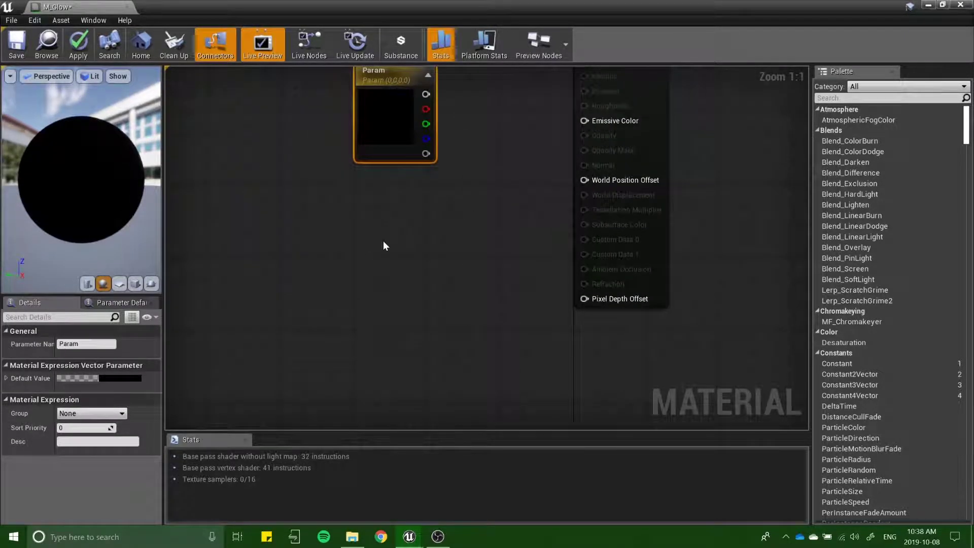
{"action": "right_click", "coordinate": [350, 244]}
{"action": "type", "text": "param"}
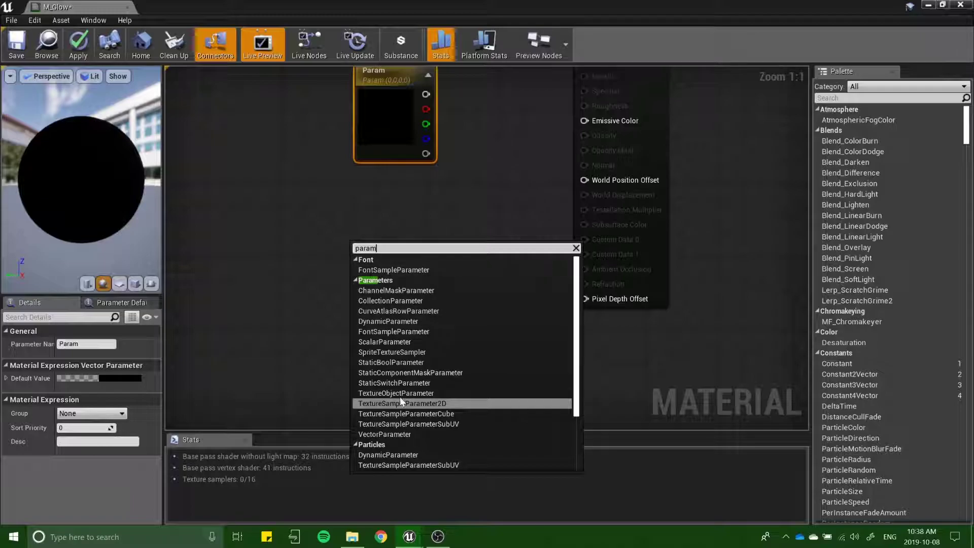
{"action": "left_click", "coordinate": [400, 341]}
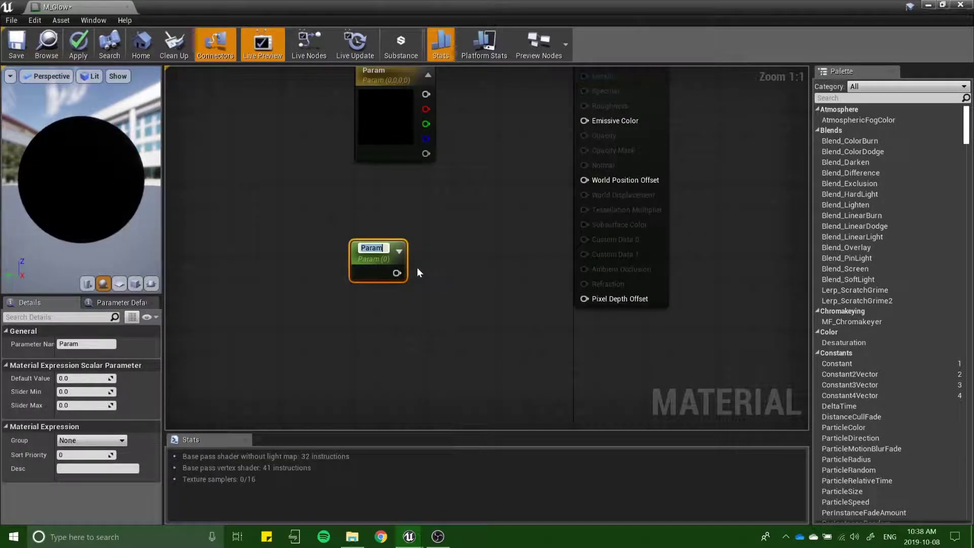
{"action": "type", "text": "Brightne"}
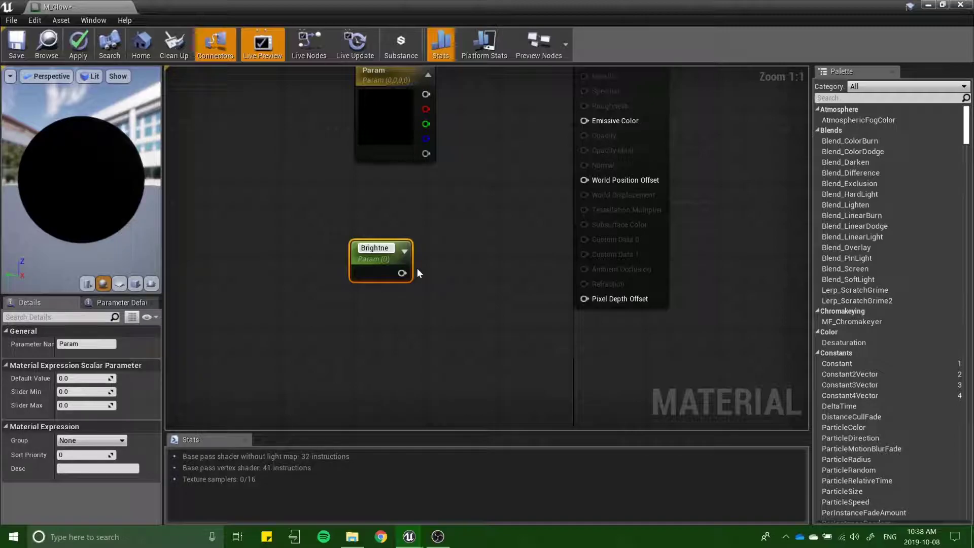
{"action": "type", "text": "ss"}
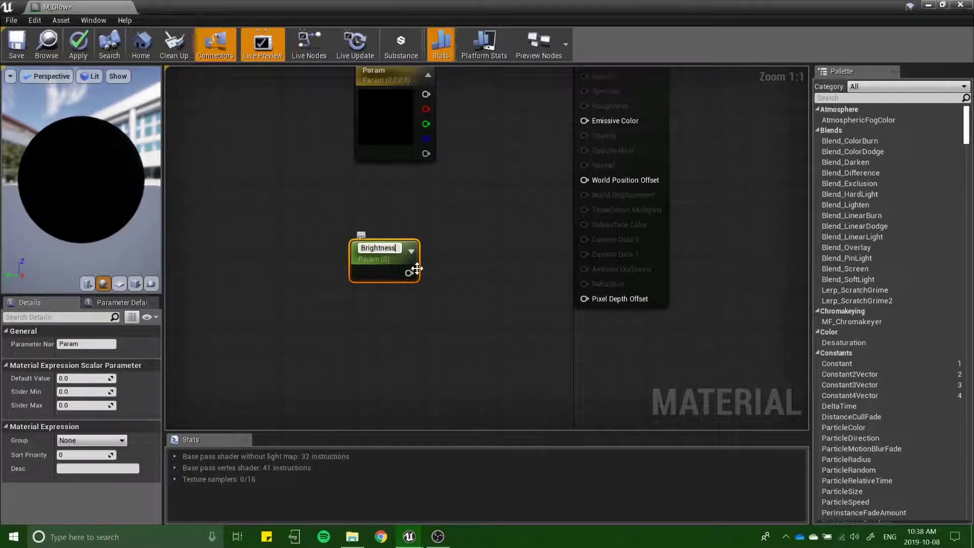
{"action": "key", "text": "Return"}
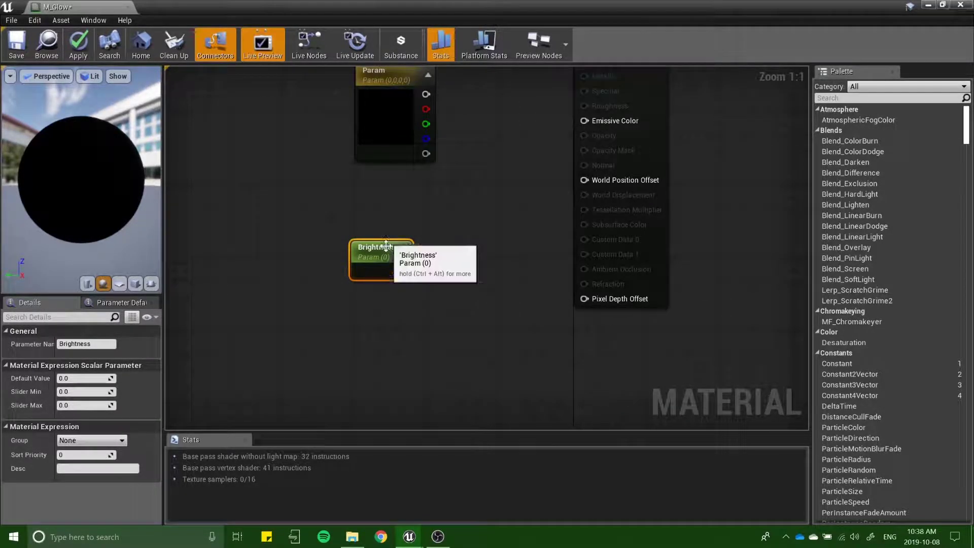
Step: Place the Brightness node directly under the vector parameter and move both farther away from the M_Glow output node
{"action": "left_click_drag", "start_coordinate": [377, 258], "coordinate": [382, 194]}
{"action": "right_click_drag", "start_coordinate": [441, 207], "coordinate": [444, 318]}
{"action": "left_click_drag", "start_coordinate": [337, 242], "coordinate": [433, 333]}
{"action": "left_click_drag", "start_coordinate": [381, 183], "coordinate": [310, 186]}
{"action": "left_click", "coordinate": [292, 228]}
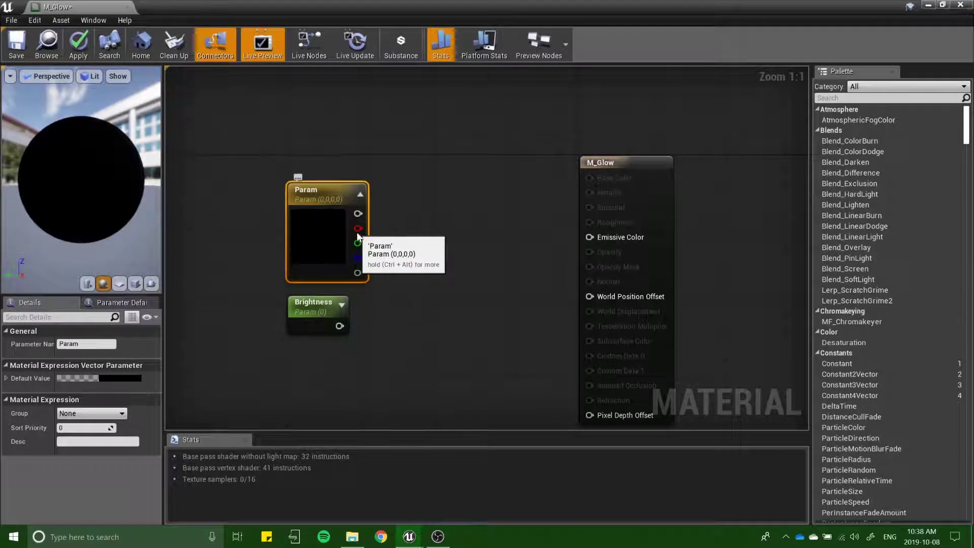
{"action": "left_click_drag", "start_coordinate": [354, 214], "coordinate": [415, 254]}
{"action": "type", "text": "multipl"}
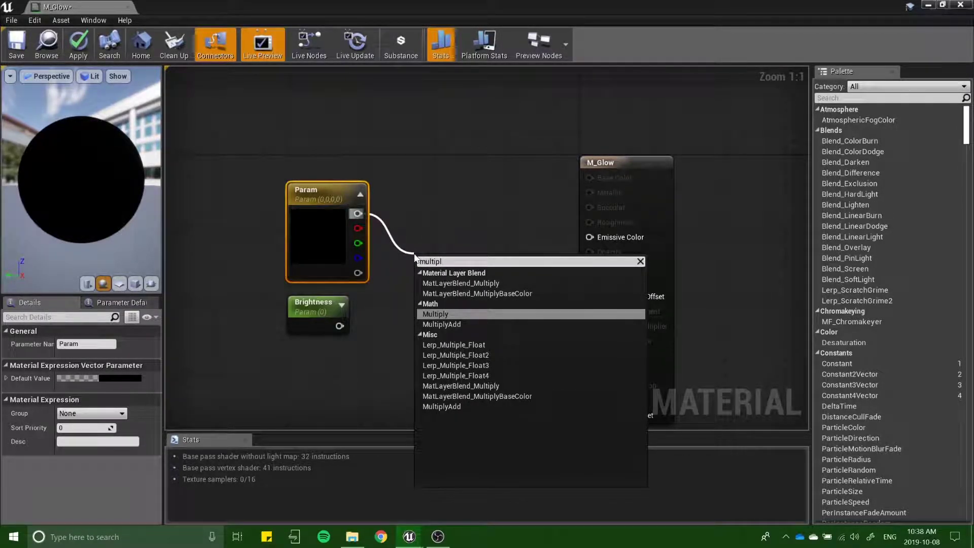
{"action": "left_click", "coordinate": [455, 324]}
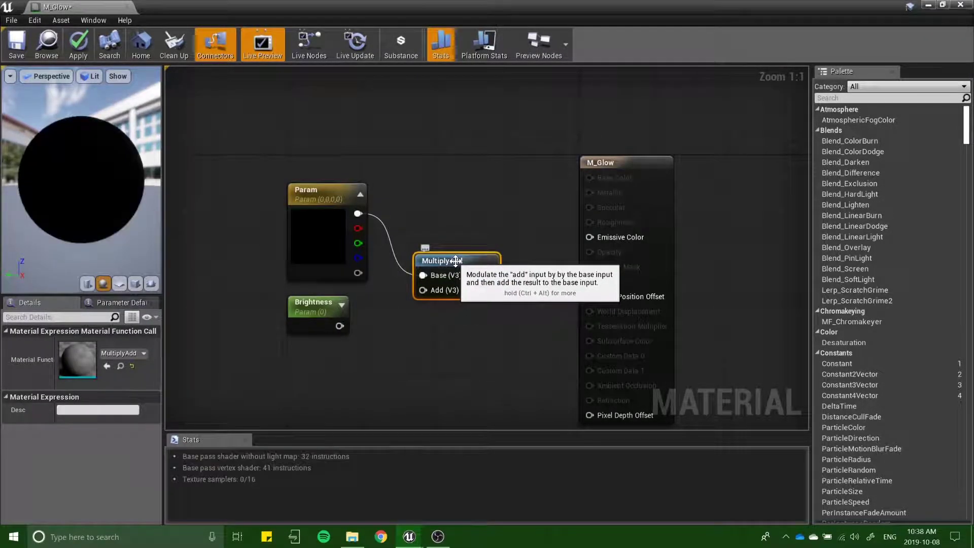
{"action": "key", "text": "Delete"}
Step: Multiply the vector parameter by Brightness, feeding the result into Emissive Color, and apply the material changes
{"action": "left_click_drag", "start_coordinate": [358, 214], "coordinate": [433, 233]}
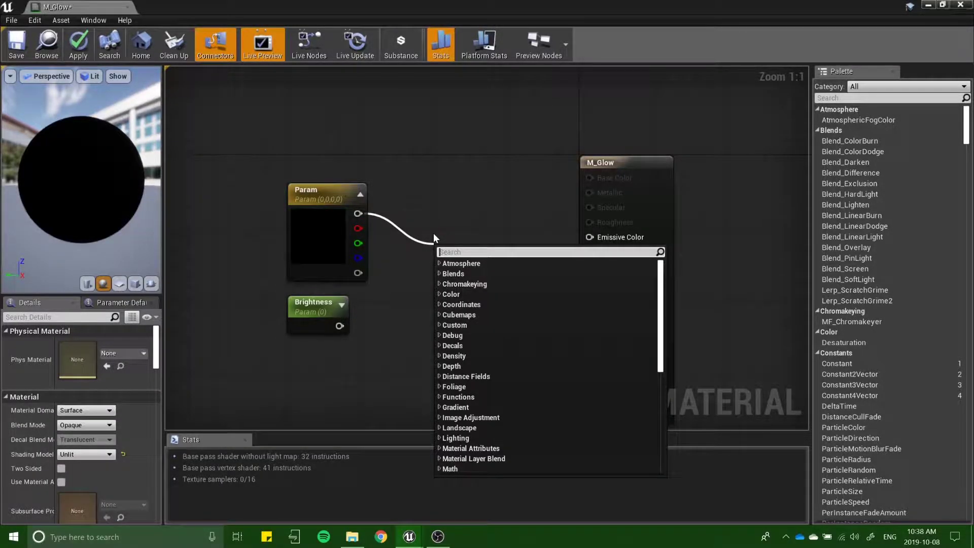
{"action": "type", "text": "multipl"}
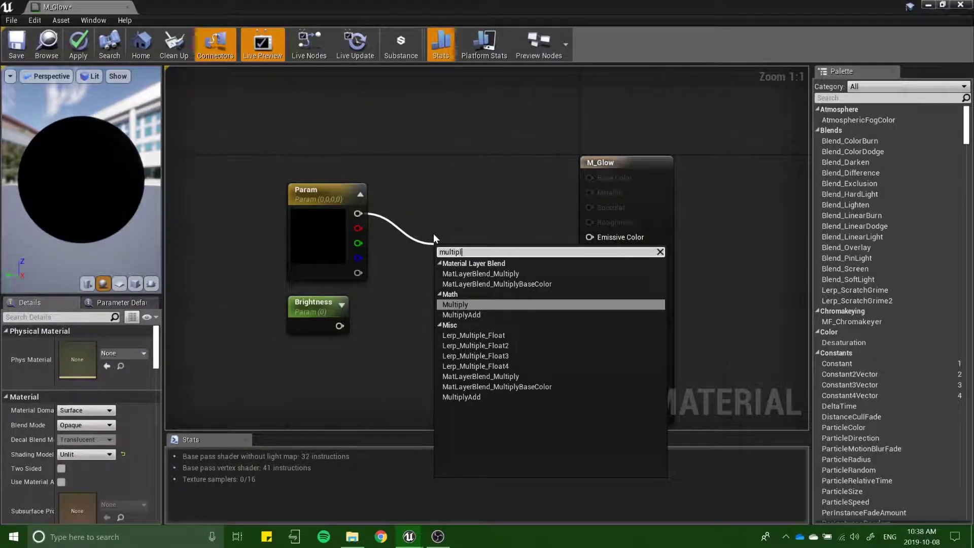
{"action": "key", "text": "Return"}
{"action": "left_click_drag", "start_coordinate": [339, 326], "coordinate": [590, 237]}
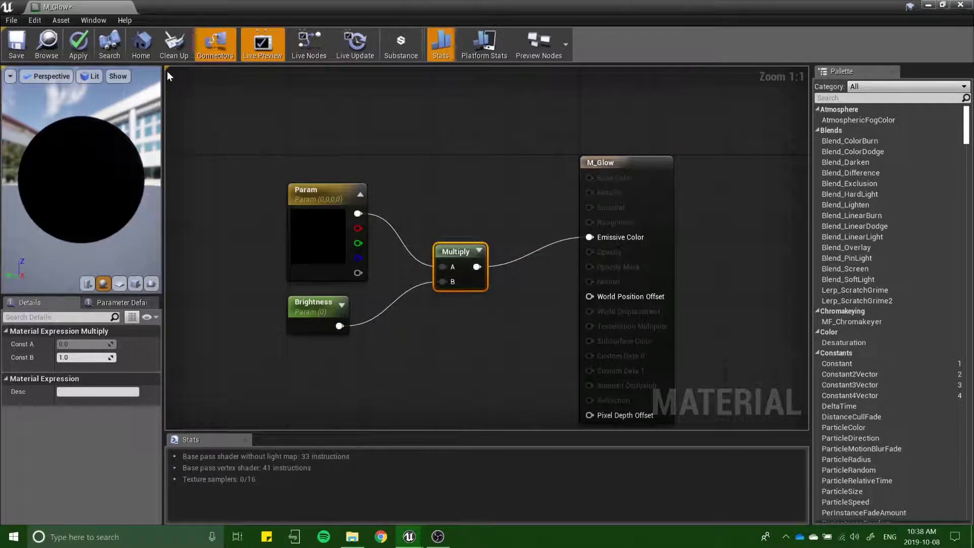
{"action": "left_click", "coordinate": [79, 43]}
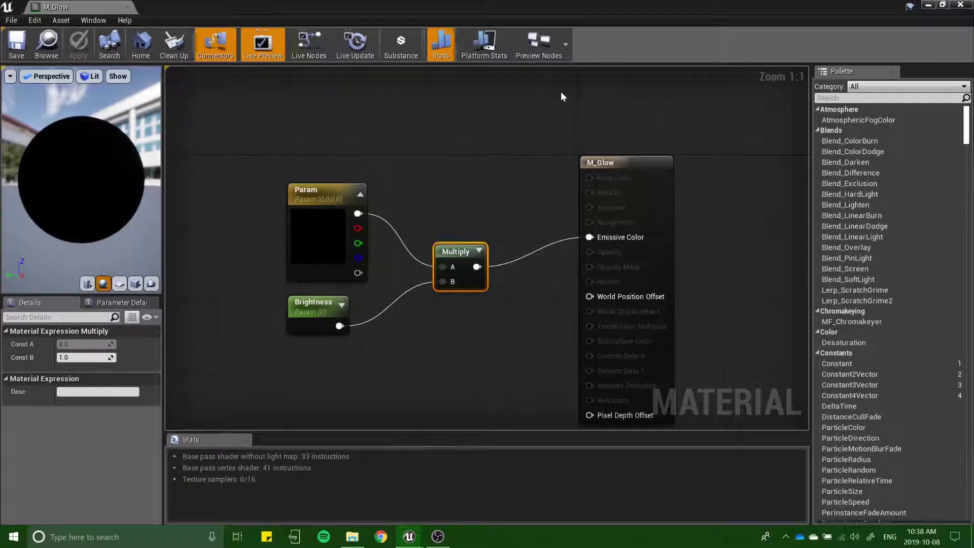
Step: Create a material instance from M_Glow in the Blueprints folder and open it
{"action": "left_click", "coordinate": [935, 6]}
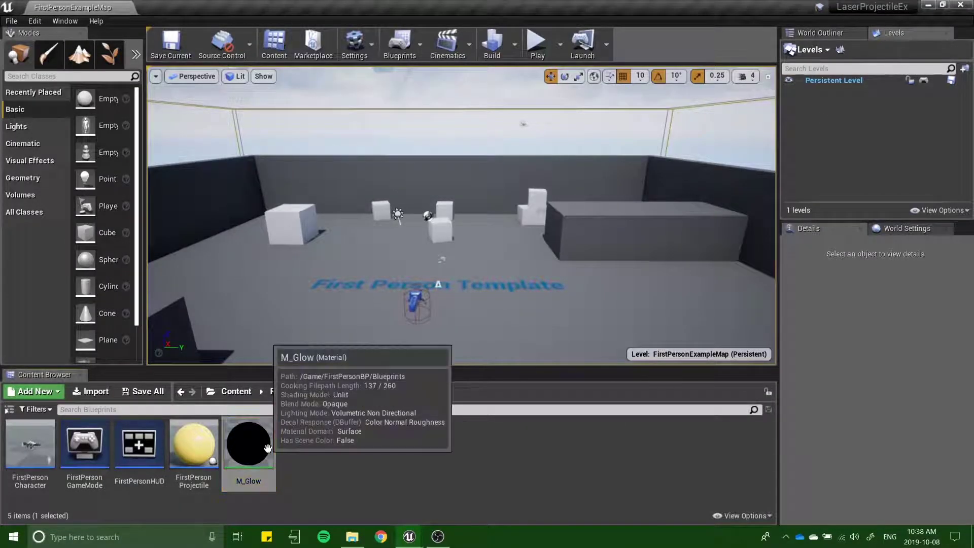
{"action": "right_click", "coordinate": [267, 447]}
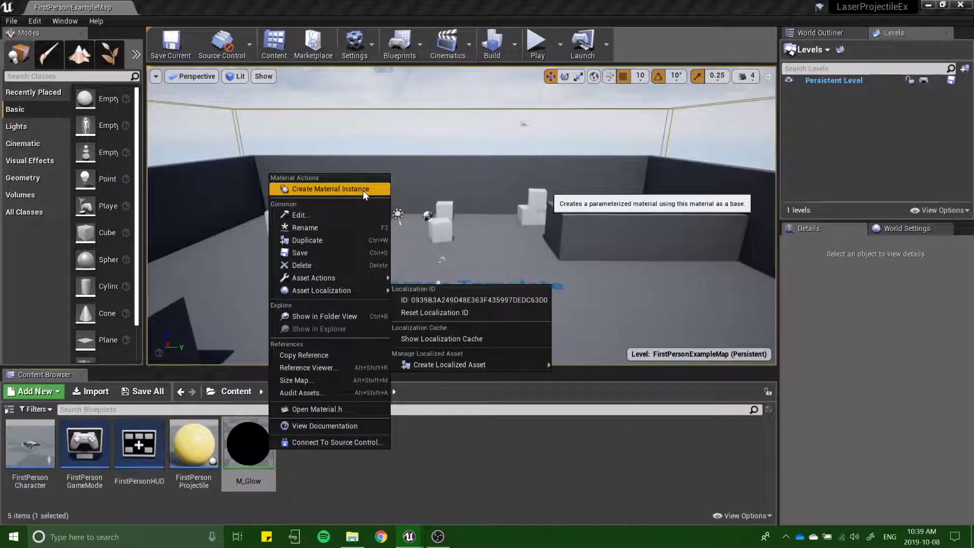
{"action": "left_click", "coordinate": [363, 190]}
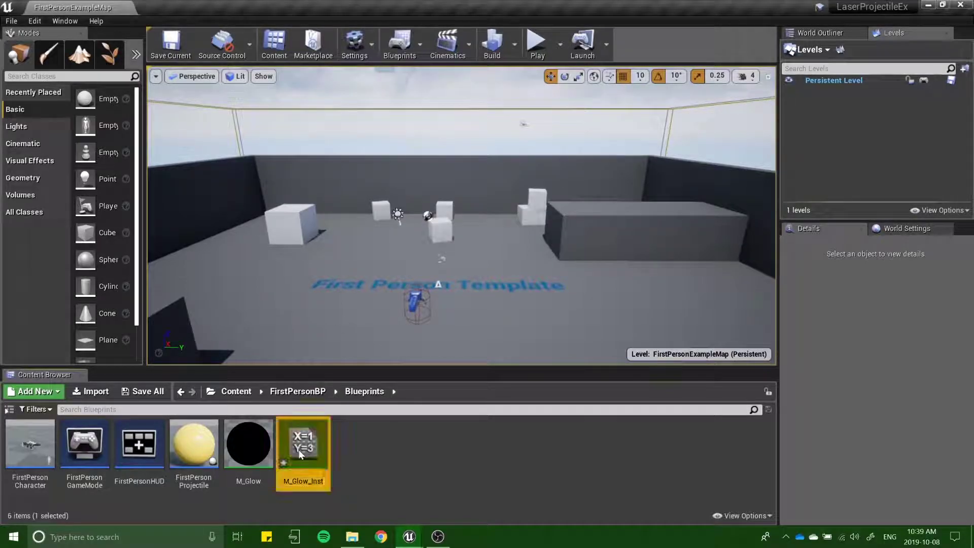
{"action": "double_click", "coordinate": [298, 449]}
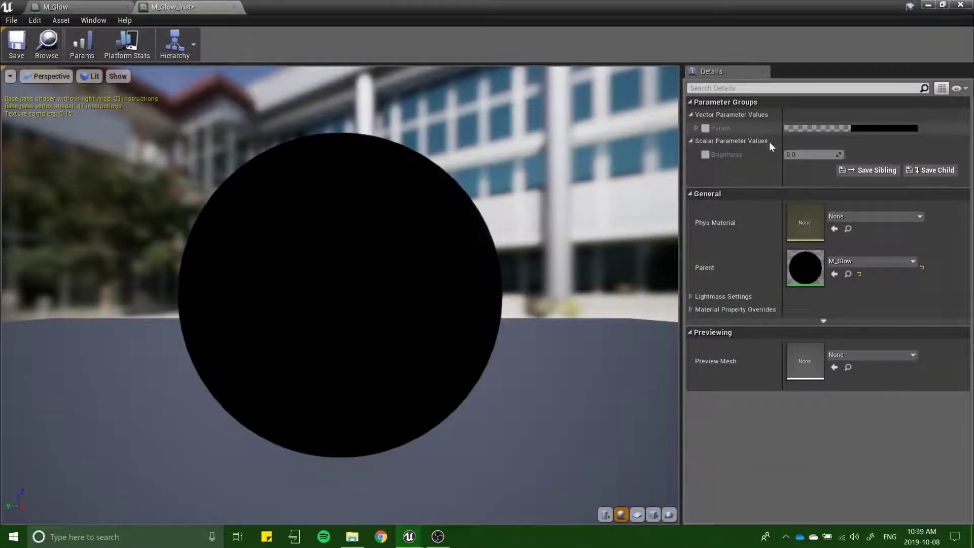
Step: Override the instance's Param colour with red (R about 0.384, G 0, B 0) and set its alpha to 1
{"action": "left_click", "coordinate": [848, 127]}
{"action": "left_click_drag", "start_coordinate": [746, 276], "coordinate": [746, 157]}
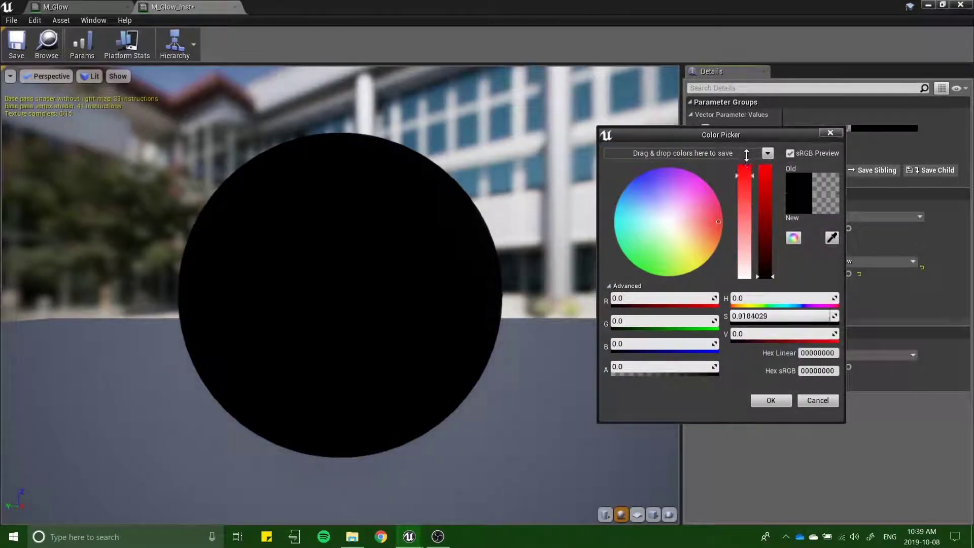
{"action": "mouse_move", "coordinate": [772, 278]}
{"action": "left_mouse_down"}
{"action": "mouse_move", "coordinate": [773, 226]}
{"action": "mouse_move", "coordinate": [773, 234]}
{"action": "left_mouse_up"}
{"action": "left_click", "coordinate": [769, 399]}
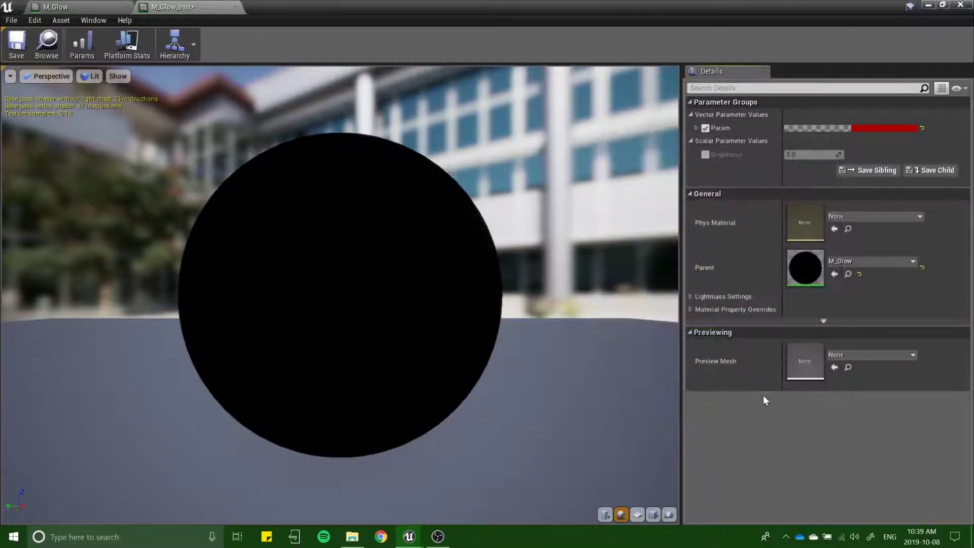
{"action": "left_click", "coordinate": [697, 129]}
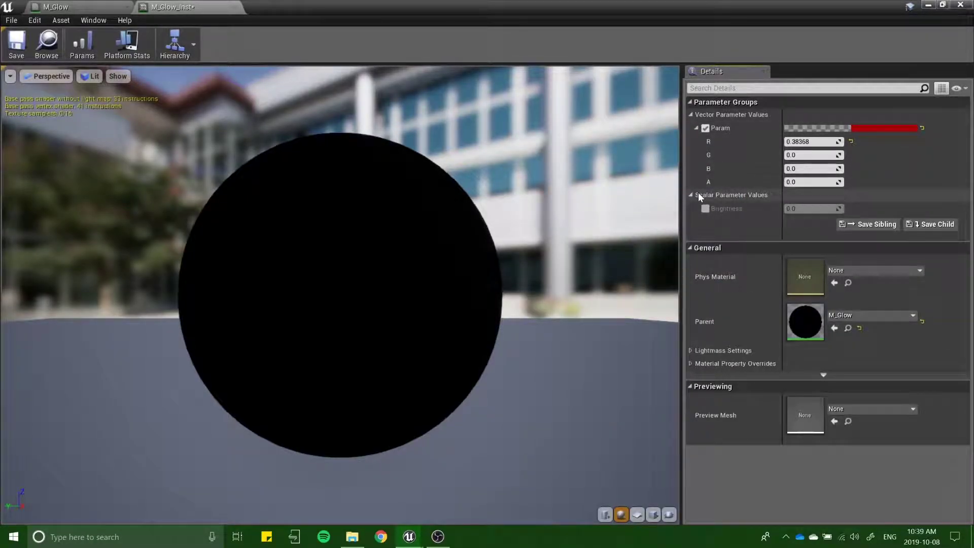
{"action": "type", "text": "1"}
{"action": "key", "text": "Return"}
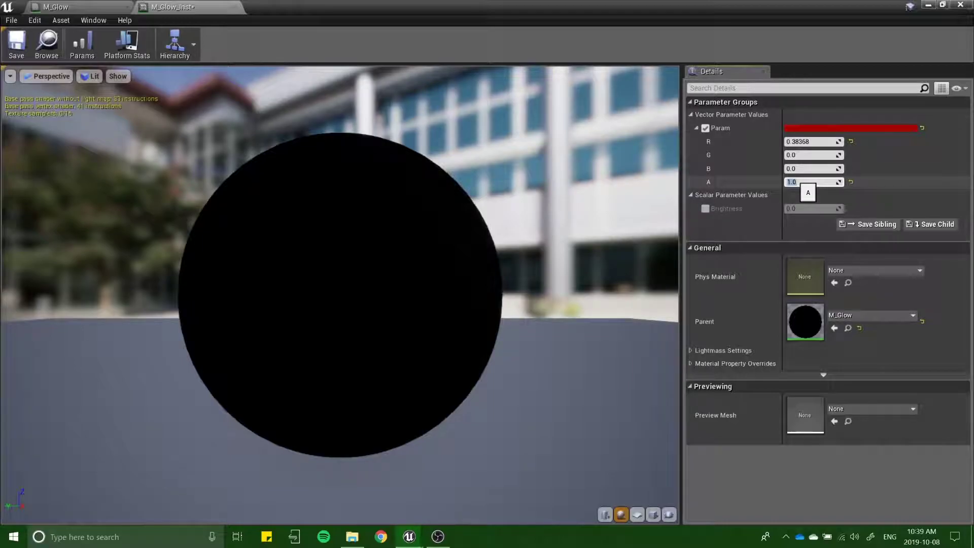
Step: Enable the instance's Brightness override and raise it gradually to about 1336
{"action": "left_click", "coordinate": [704, 209]}
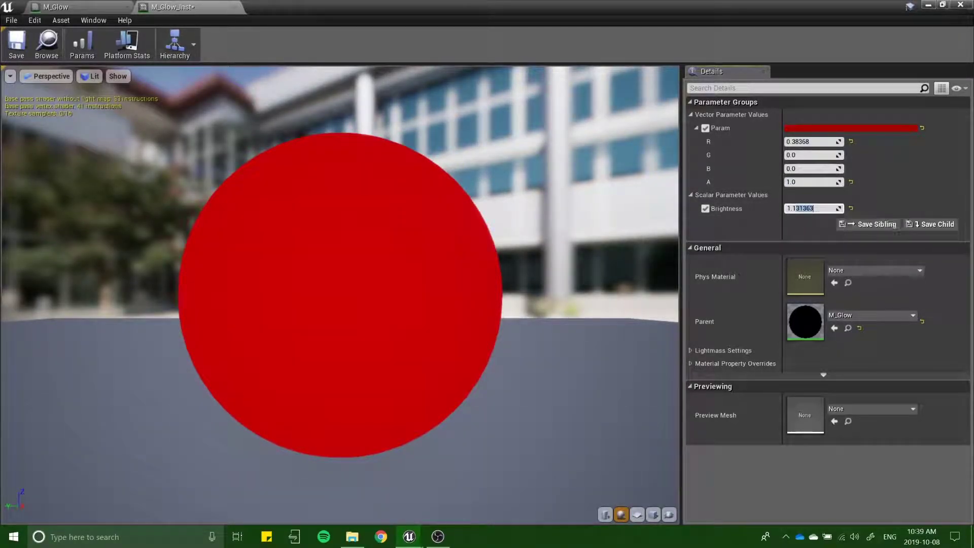
{"action": "left_click", "coordinate": [803, 208]}
{"action": "left_click_drag", "start_coordinate": [785, 209], "coordinate": [814, 209]}
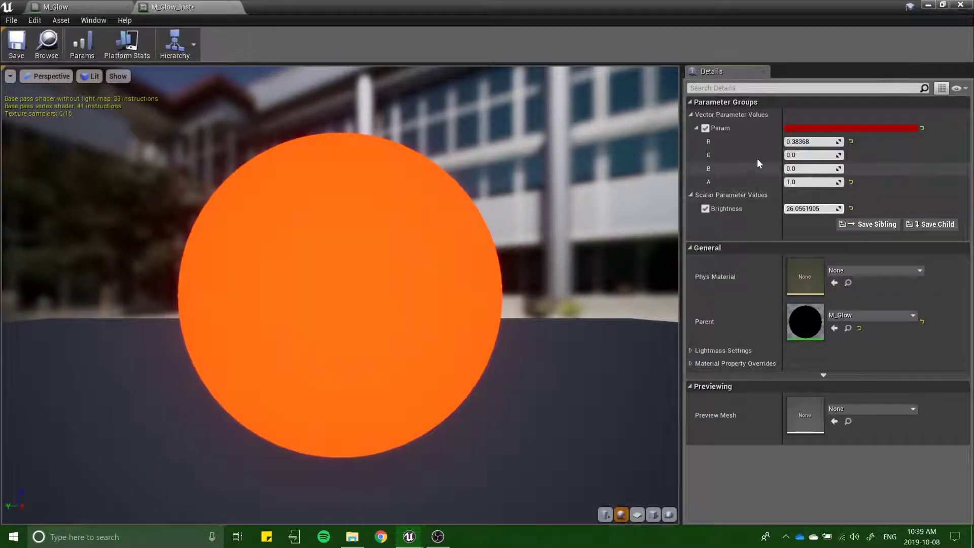
{"action": "left_click_drag", "start_coordinate": [818, 207], "coordinate": [842, 207]}
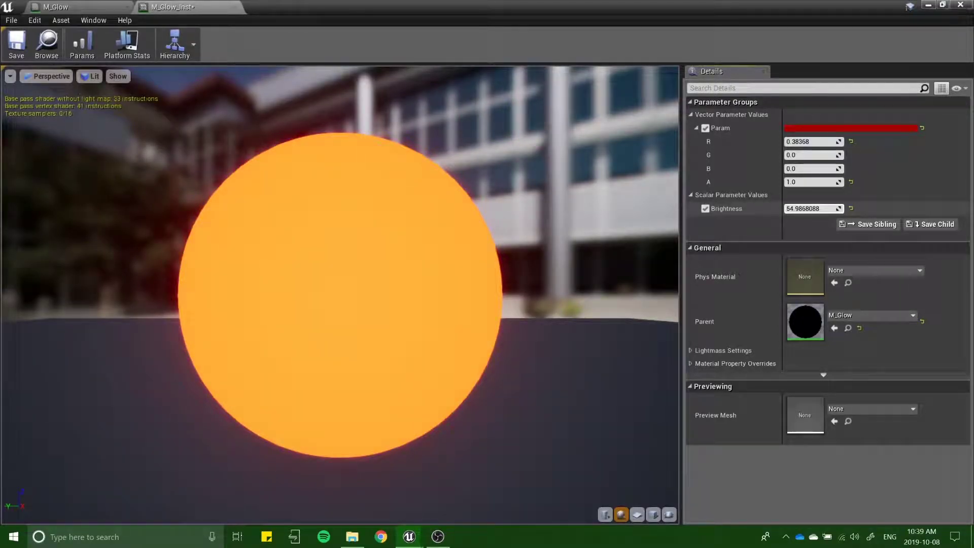
{"action": "mouse_move", "coordinate": [818, 208]}
{"action": "left_mouse_down"}
{"action": "mouse_move", "coordinate": [843, 208]}
{"action": "mouse_move", "coordinate": [817, 207]}
{"action": "left_mouse_up"}
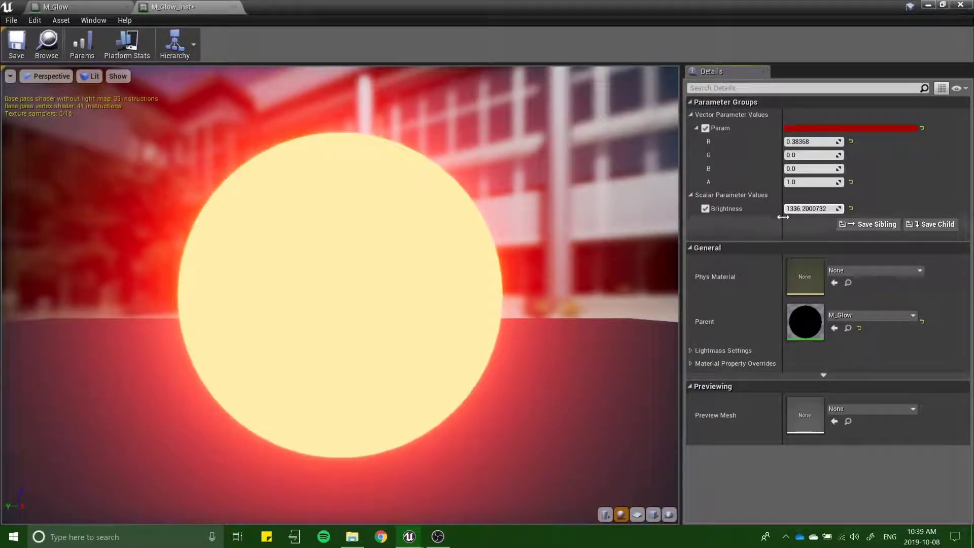
Step: Set the instance's Brightness to 1000
{"action": "left_click", "coordinate": [807, 208]}
{"action": "type", "text": "10"}
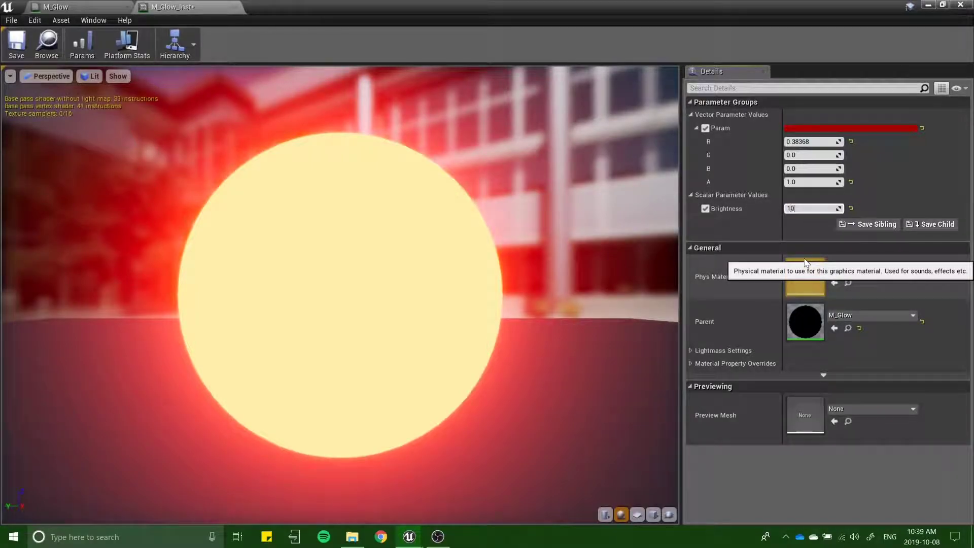
{"action": "type", "text": "00"}
{"action": "key", "text": "Return"}
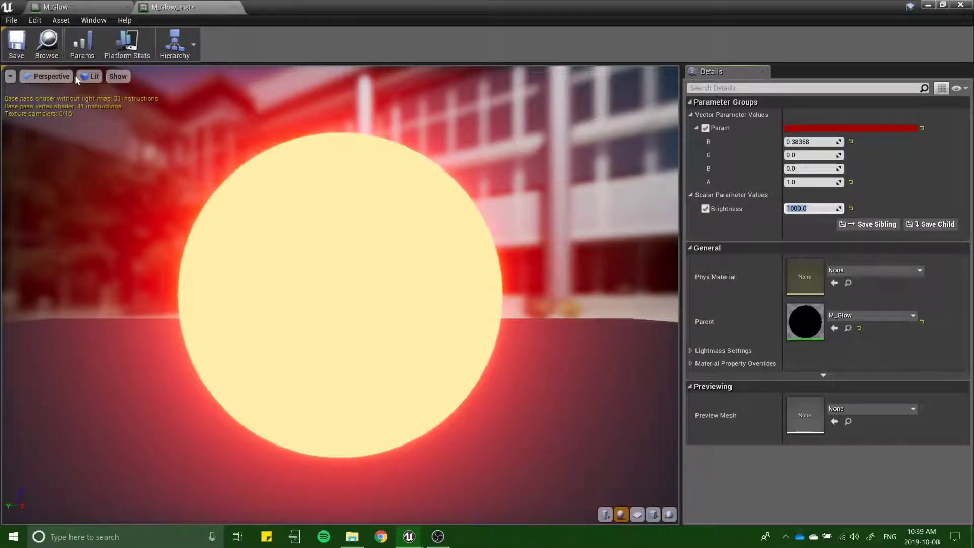
Step: Save the glow material instance and return to the level editor
{"action": "left_click", "coordinate": [16, 43]}
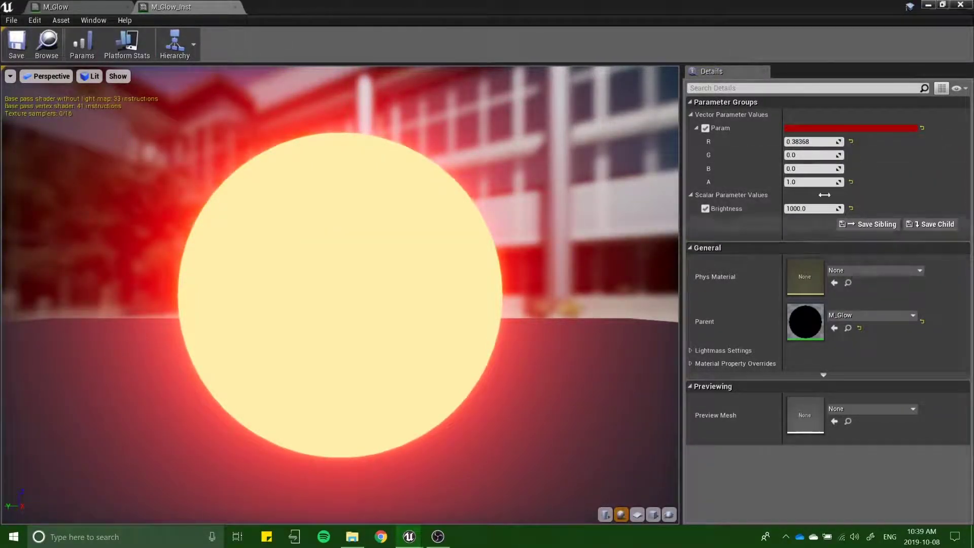
{"action": "left_click", "coordinate": [929, 5]}
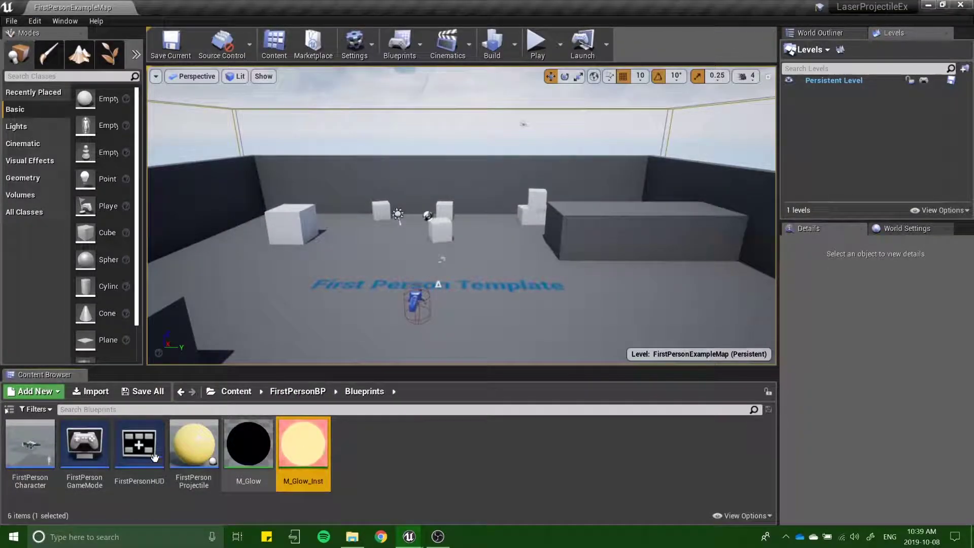
Step: Create a particle system named Trail in the Blueprints folder and open it for editing
{"action": "right_click", "coordinate": [355, 437]}
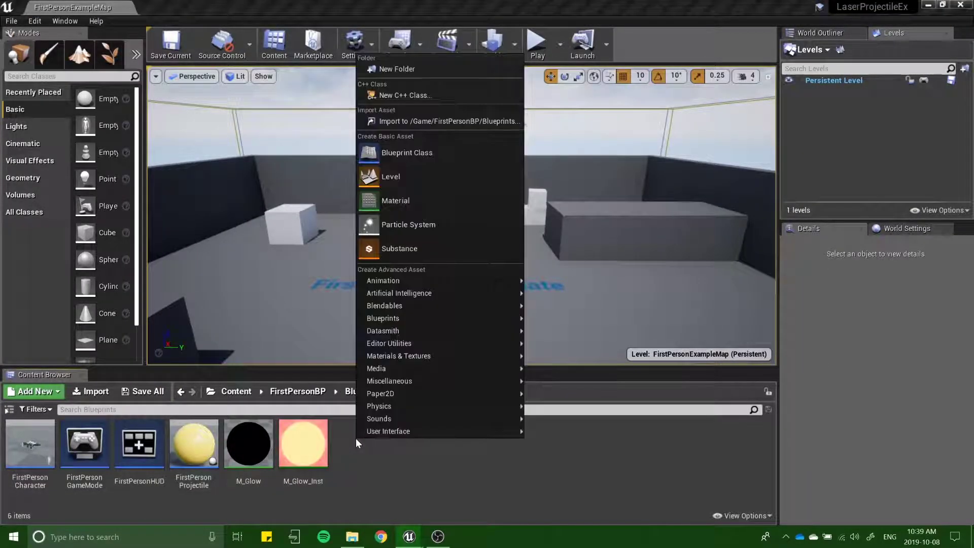
{"action": "left_click", "coordinate": [416, 224]}
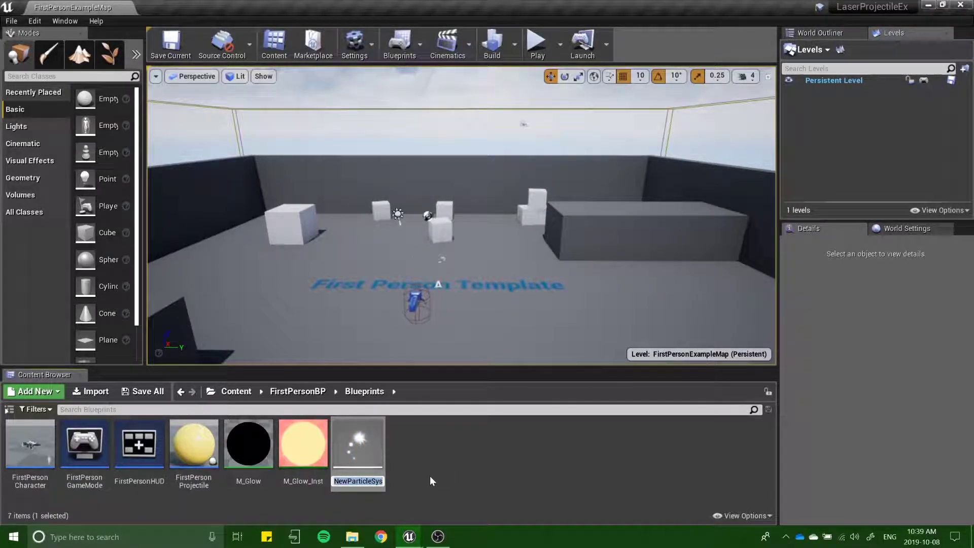
{"action": "type", "text": "Trail"}
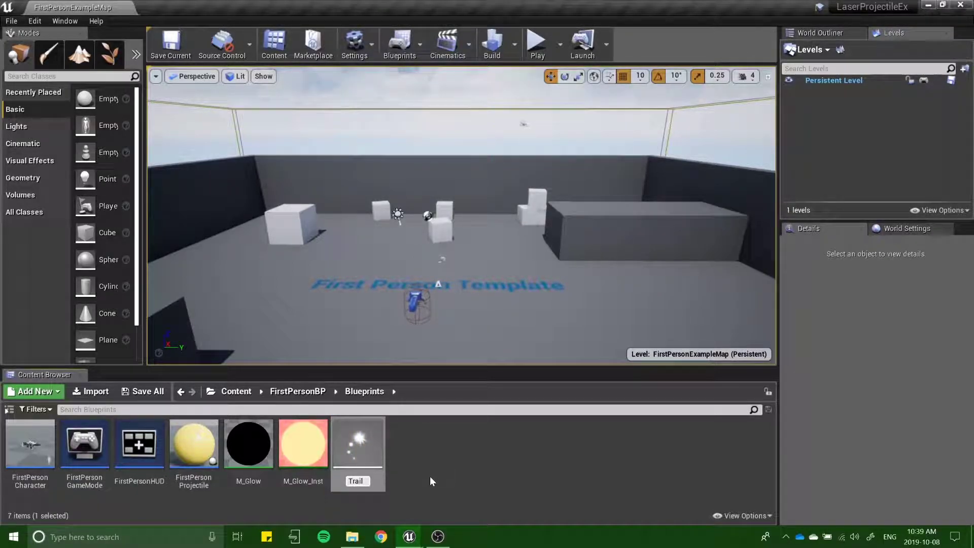
{"action": "key", "text": "Return"}
{"action": "key", "text": "Return"}
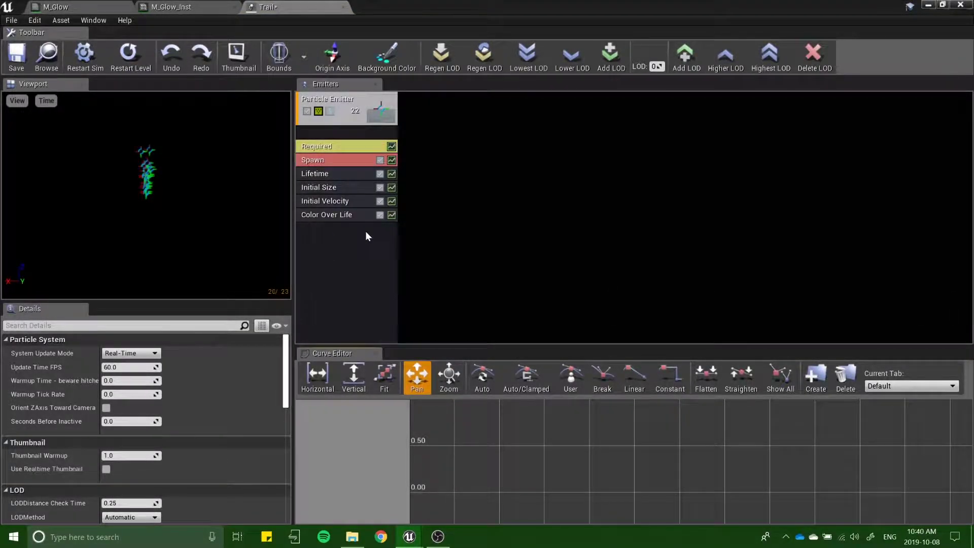
Step: Add Mesh Data type data to the Trail system's particle emitter
{"action": "right_click", "coordinate": [339, 229]}
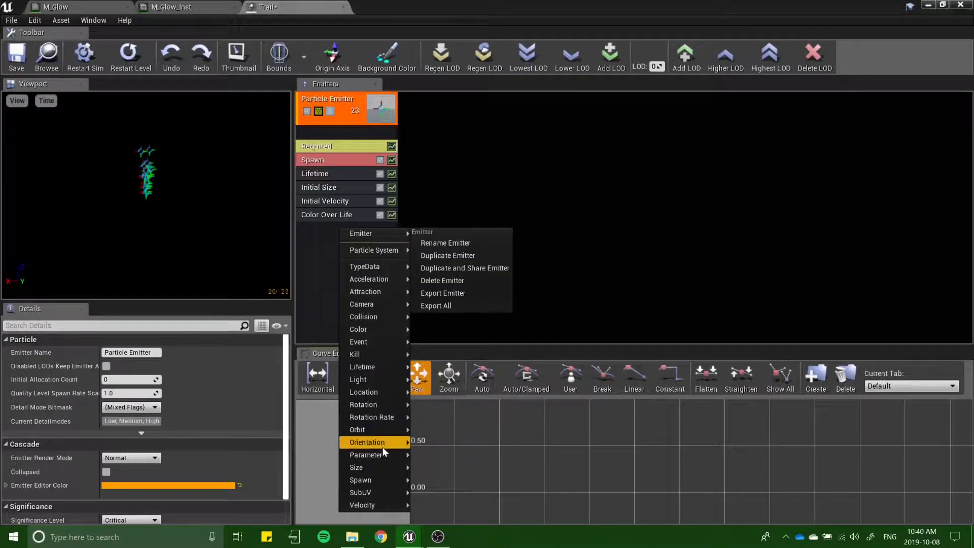
{"action": "mouse_move", "coordinate": [381, 263]}
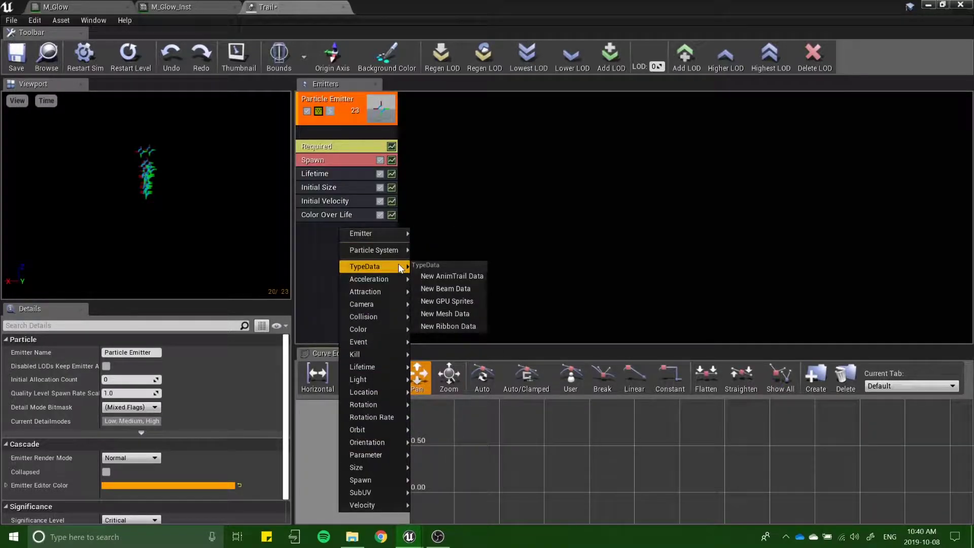
{"action": "left_click", "coordinate": [448, 313]}
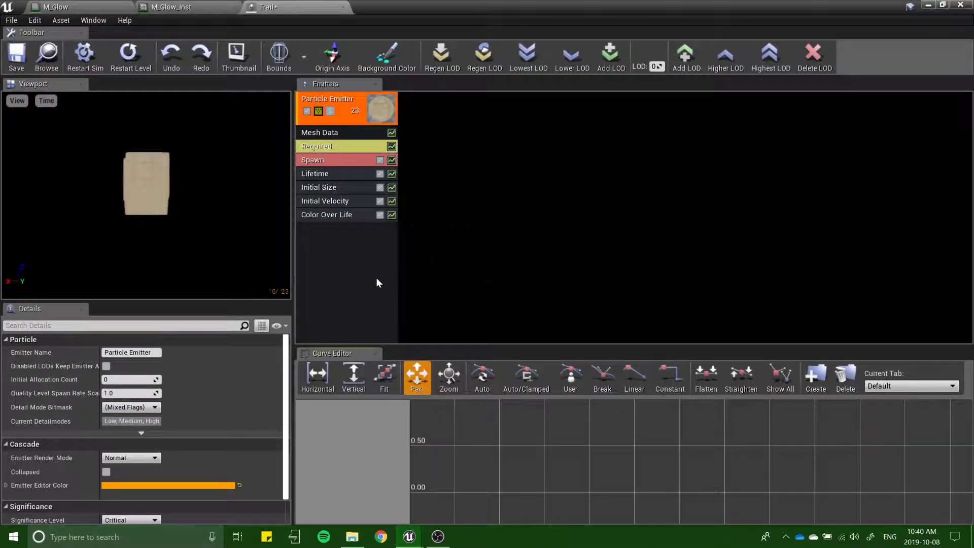
{"action": "right_click", "coordinate": [328, 225]}
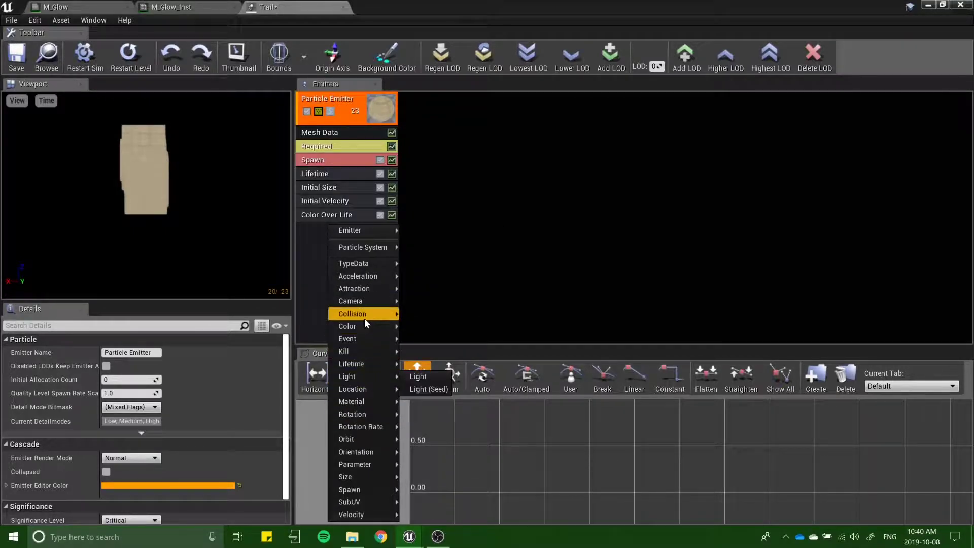
{"action": "mouse_move", "coordinate": [376, 329]}
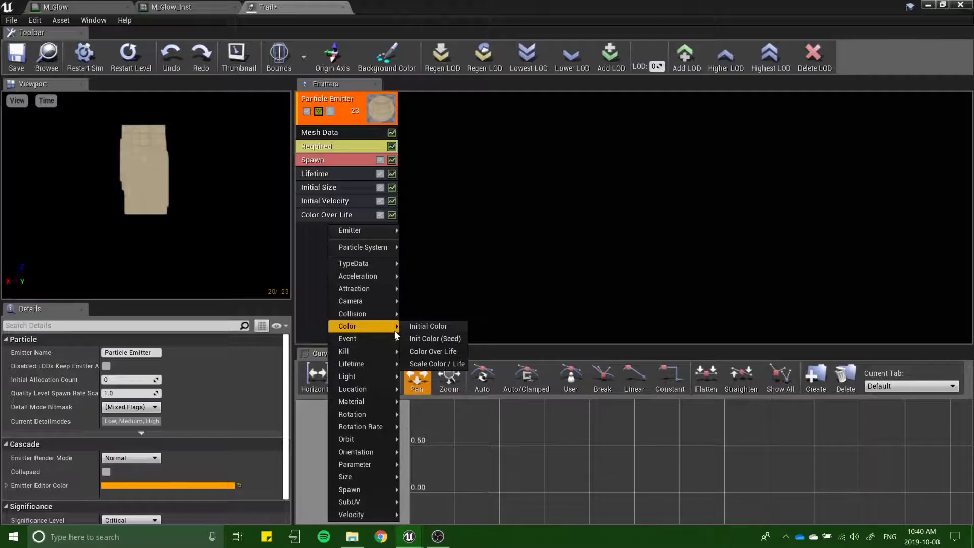
{"action": "left_click", "coordinate": [303, 298]}
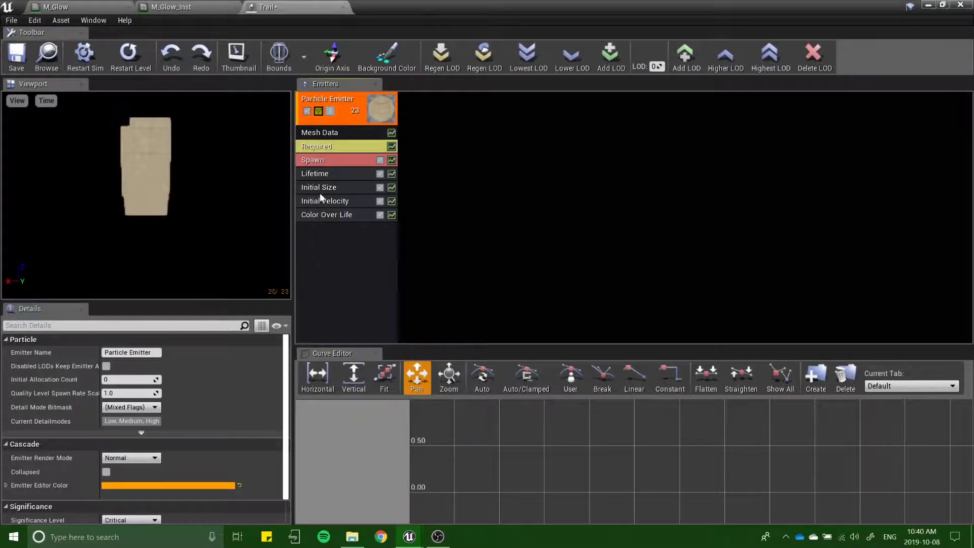
Step: Assign the Shape_Cylinder static mesh to the emitter's Mesh Data module
{"action": "left_click", "coordinate": [322, 132]}
{"action": "left_click", "coordinate": [187, 361]}
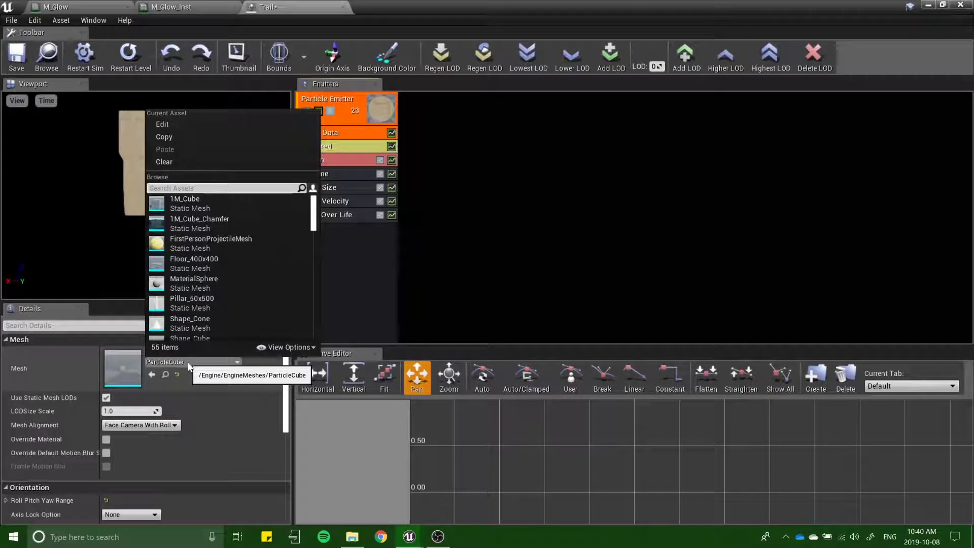
{"action": "scroll", "coordinate": [223, 259], "scroll_direction": "down", "scroll_amount": 5}
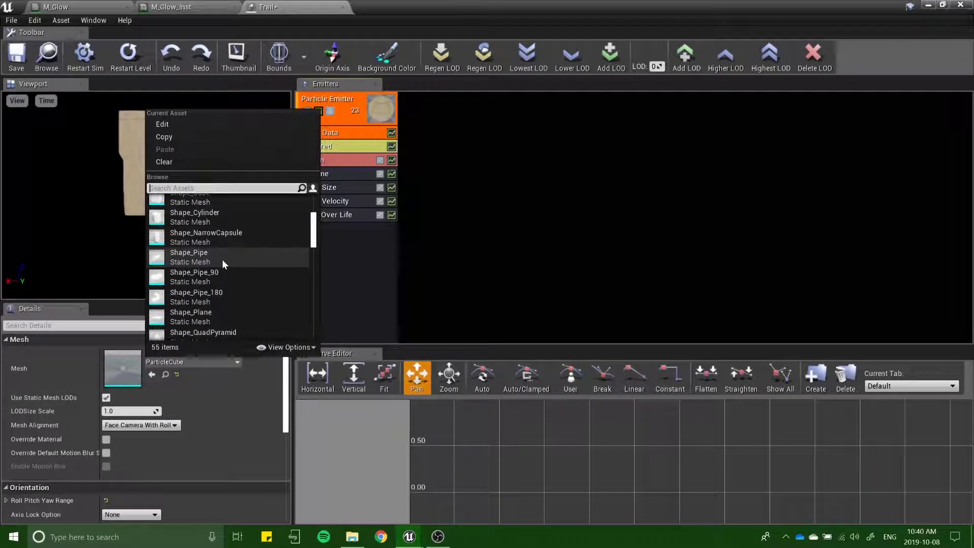
{"action": "type", "text": "sphere"}
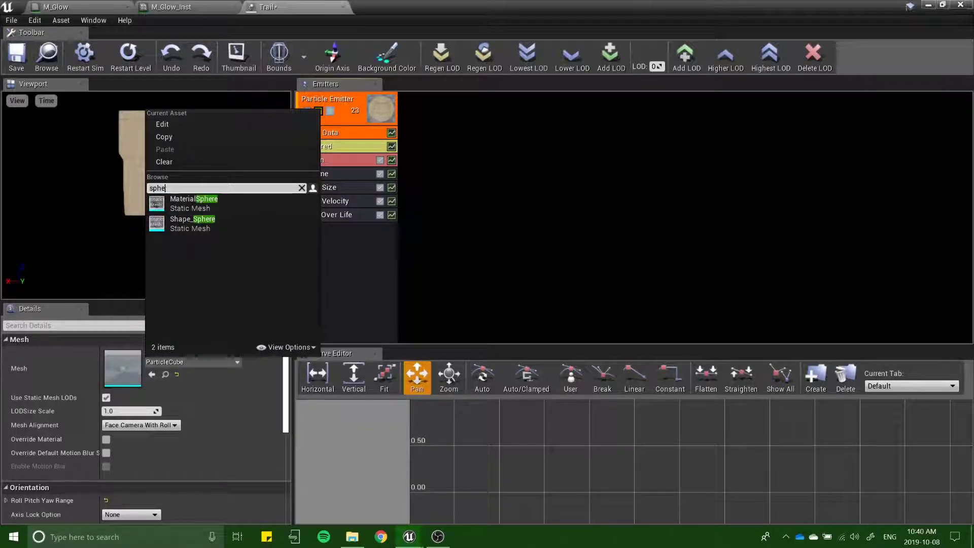
{"action": "key", "text": "BackSpace"}
{"action": "type", "text": "cyl"}
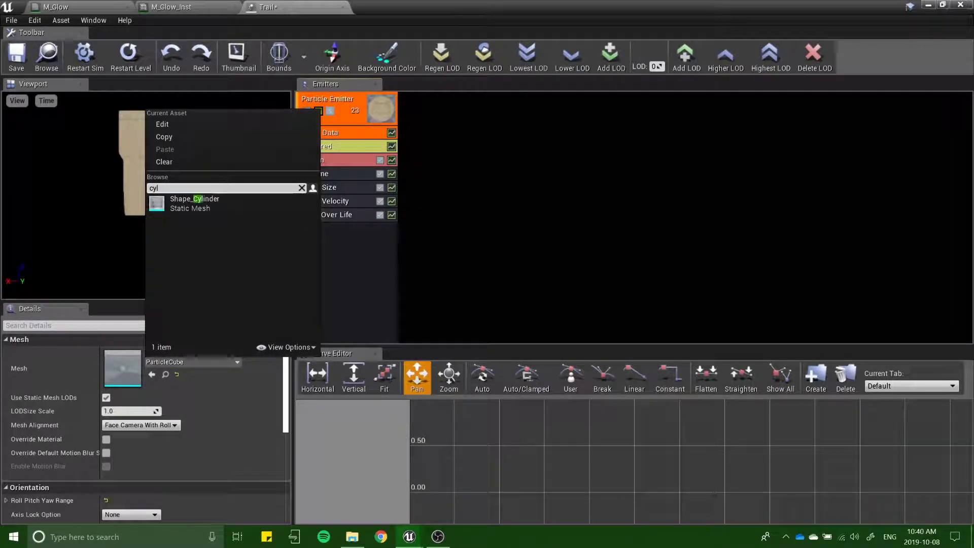
{"action": "left_click", "coordinate": [233, 204]}
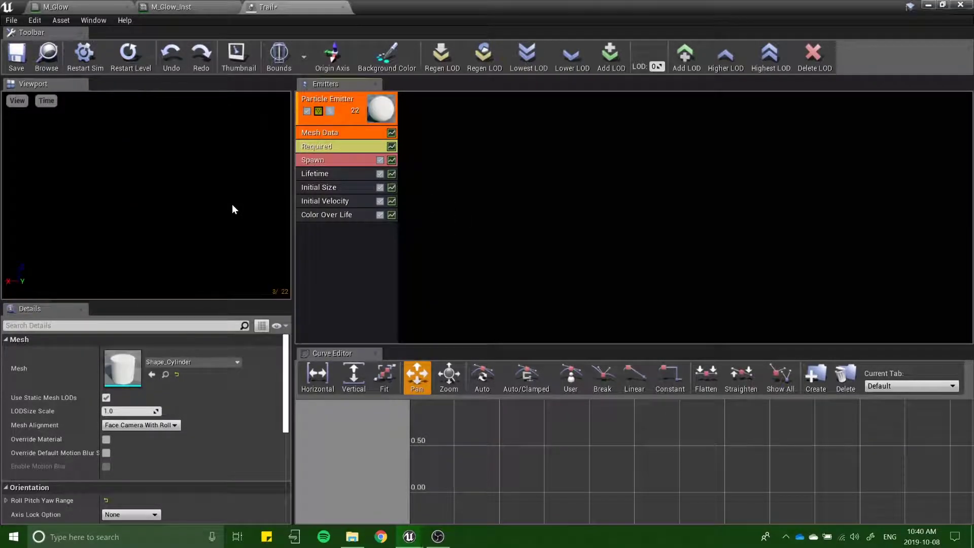
{"action": "left_click", "coordinate": [106, 398]}
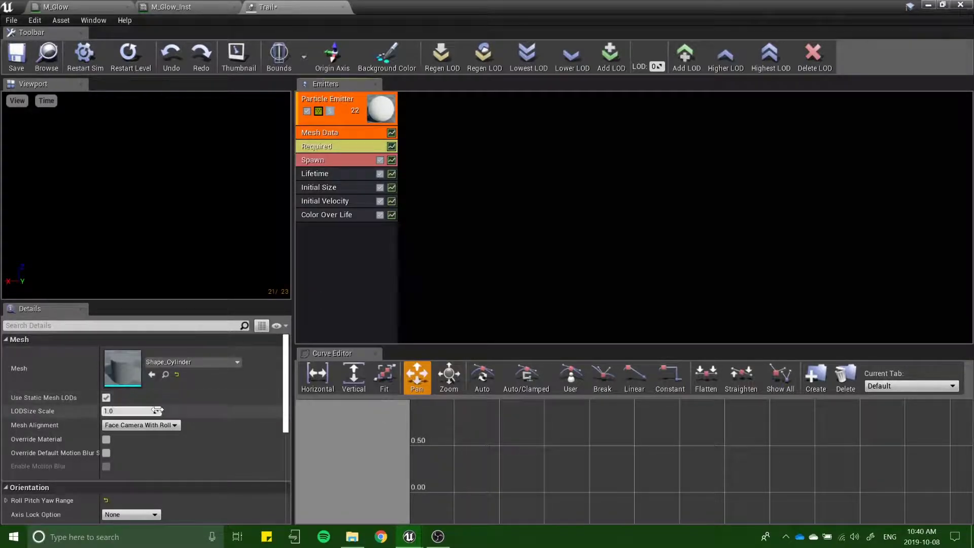
{"action": "scroll", "coordinate": [117, 401], "scroll_direction": "down", "scroll_amount": 2}
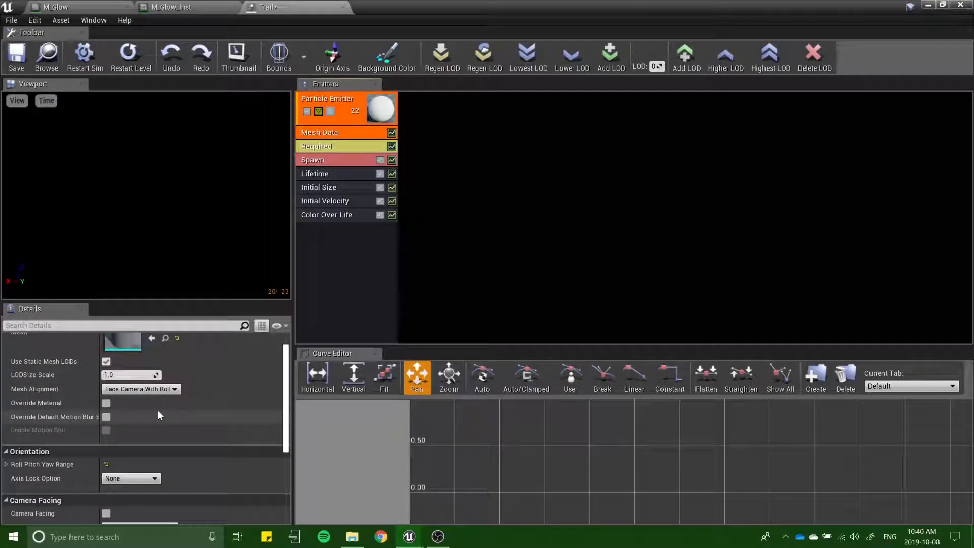
{"action": "left_click", "coordinate": [113, 374]}
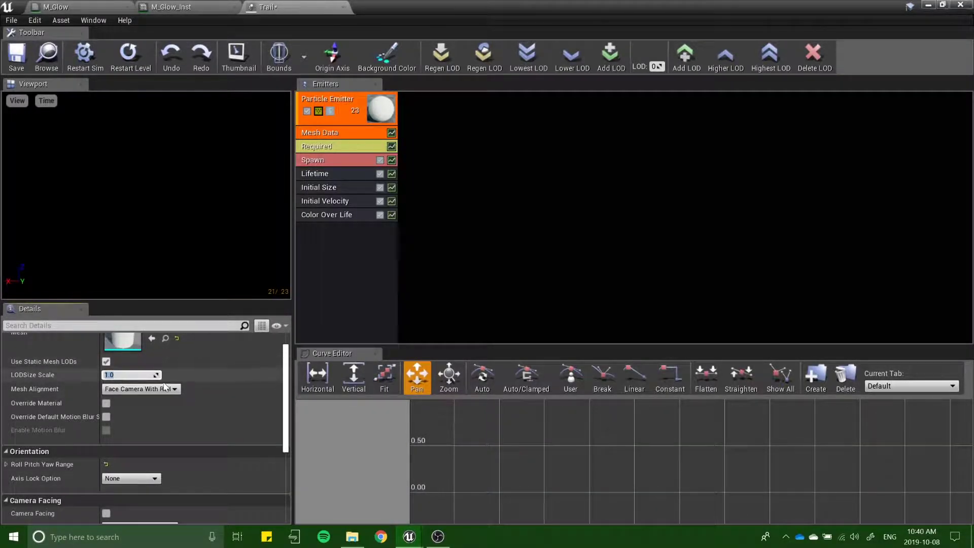
{"action": "left_click", "coordinate": [200, 400]}
{"action": "scroll", "coordinate": [230, 380], "scroll_direction": "down", "scroll_amount": 5}
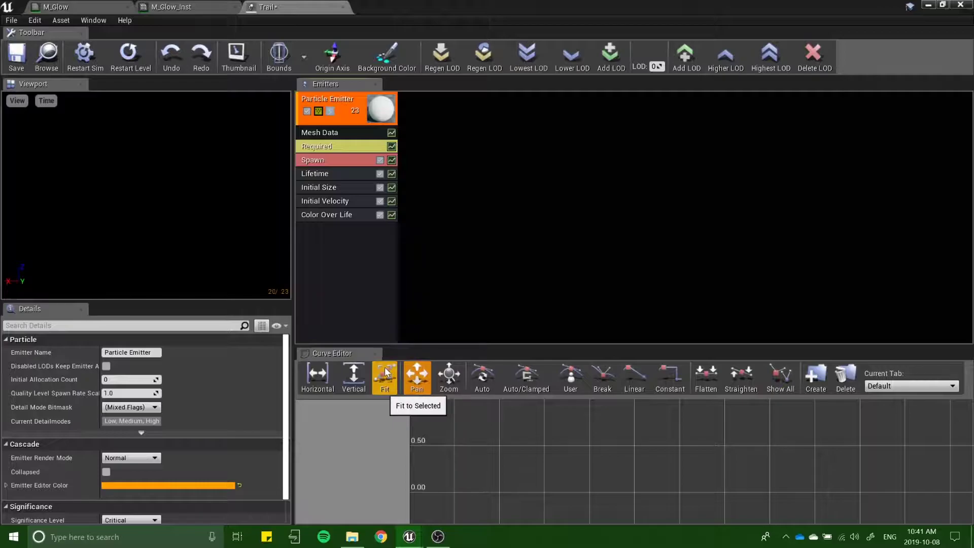
Step: Set the material in the emitter's Required module to M_Glow_Inst
{"action": "left_click", "coordinate": [353, 147]}
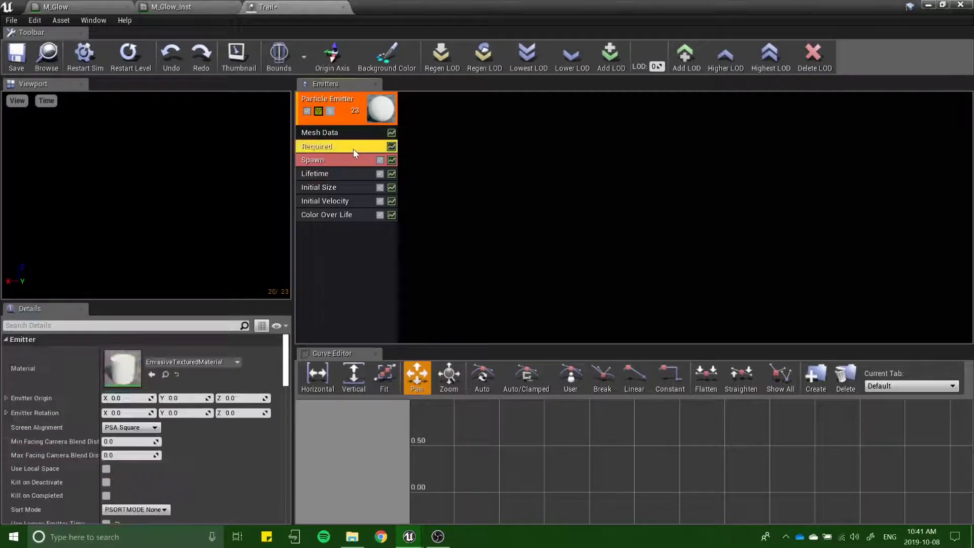
{"action": "left_click", "coordinate": [223, 362]}
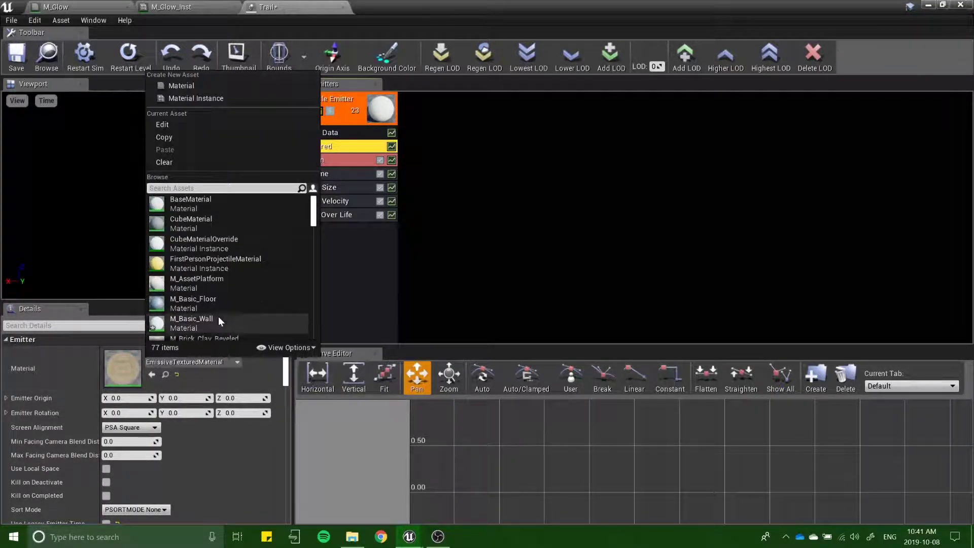
{"action": "type", "text": "g"}
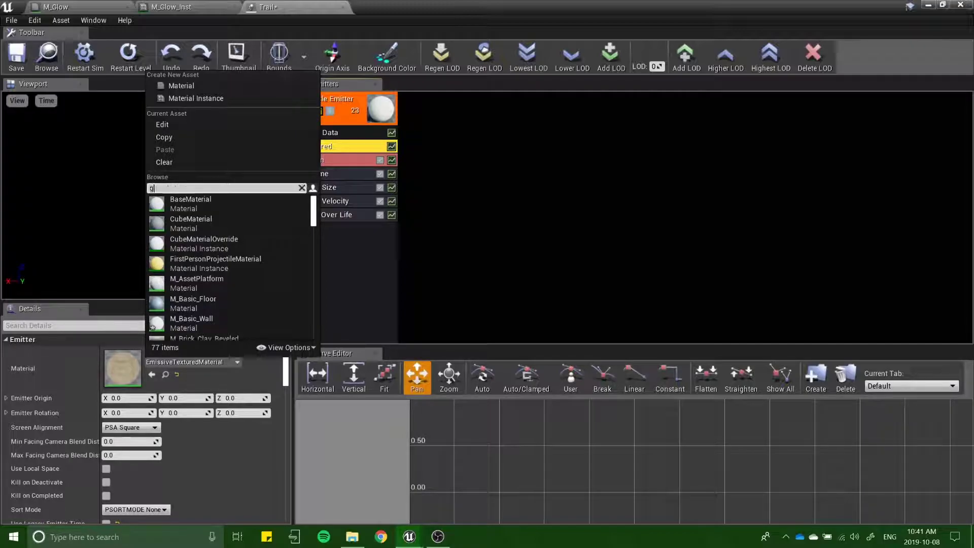
{"action": "type", "text": "lo"}
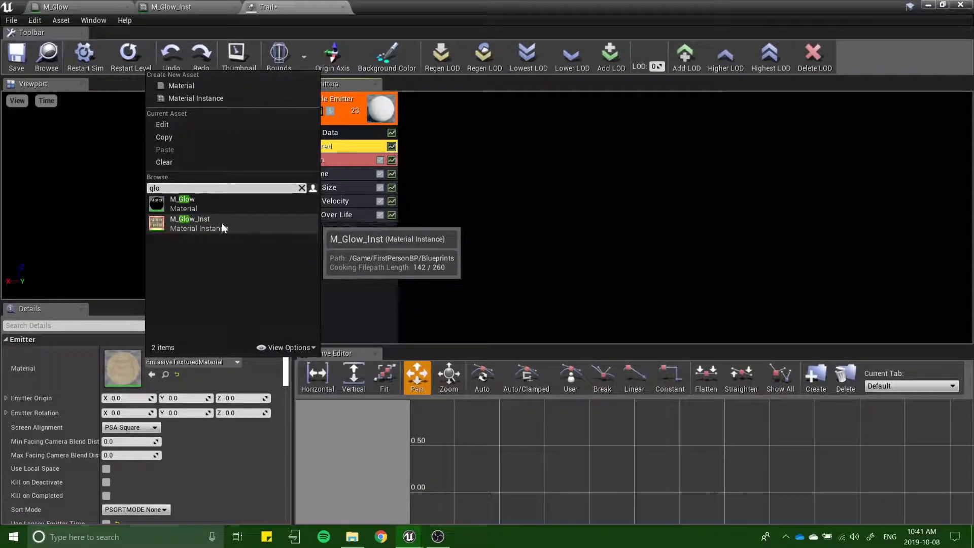
{"action": "left_click", "coordinate": [222, 223]}
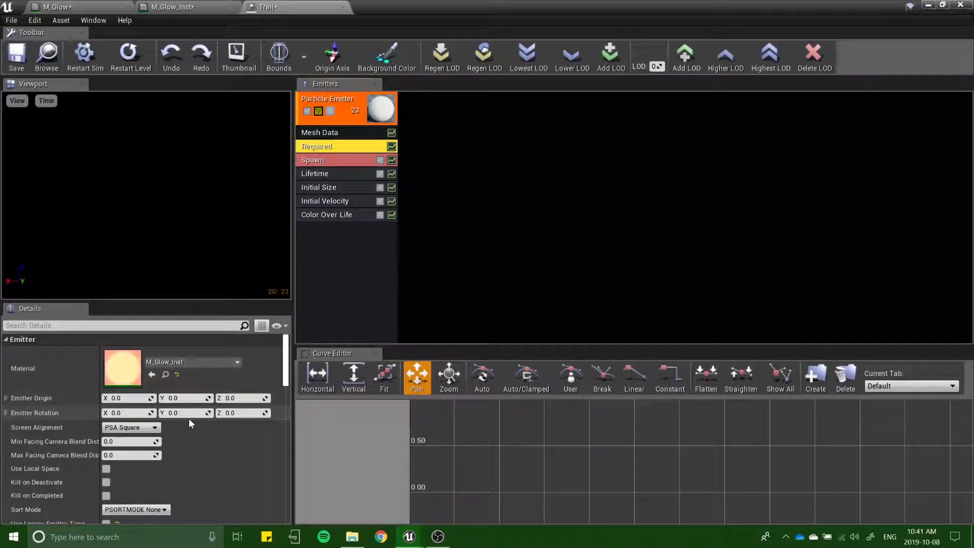
Step: Set the Emitter Rotation Y value to 90 in the Required module and look through its remaining settings
{"action": "left_click", "coordinate": [172, 416]}
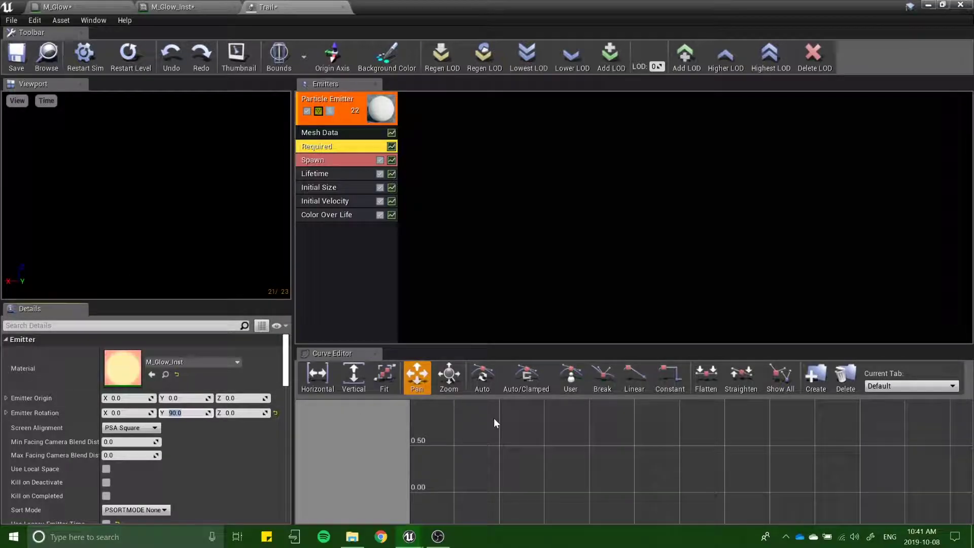
{"action": "scroll", "coordinate": [210, 471], "scroll_direction": "down", "scroll_amount": 15}
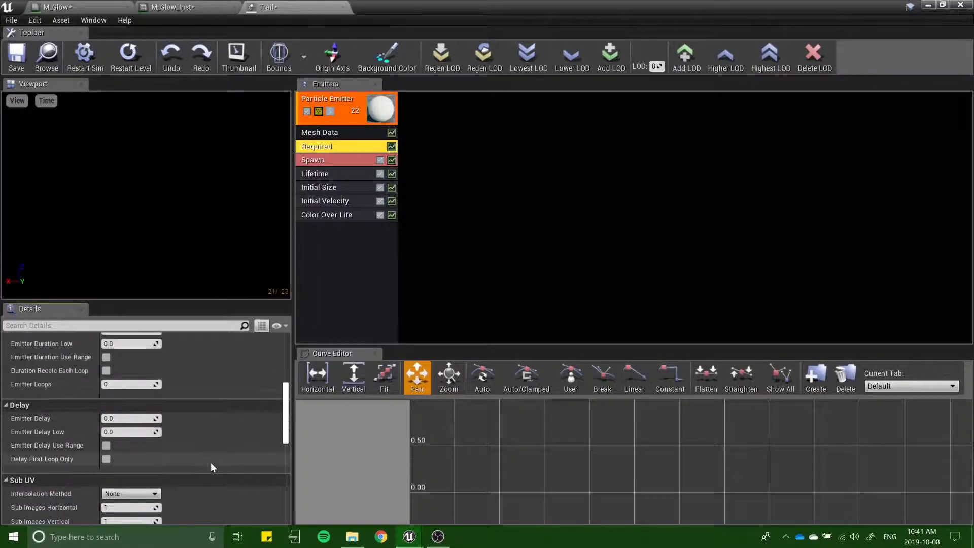
{"action": "scroll", "coordinate": [211, 466], "scroll_direction": "down", "scroll_amount": 3}
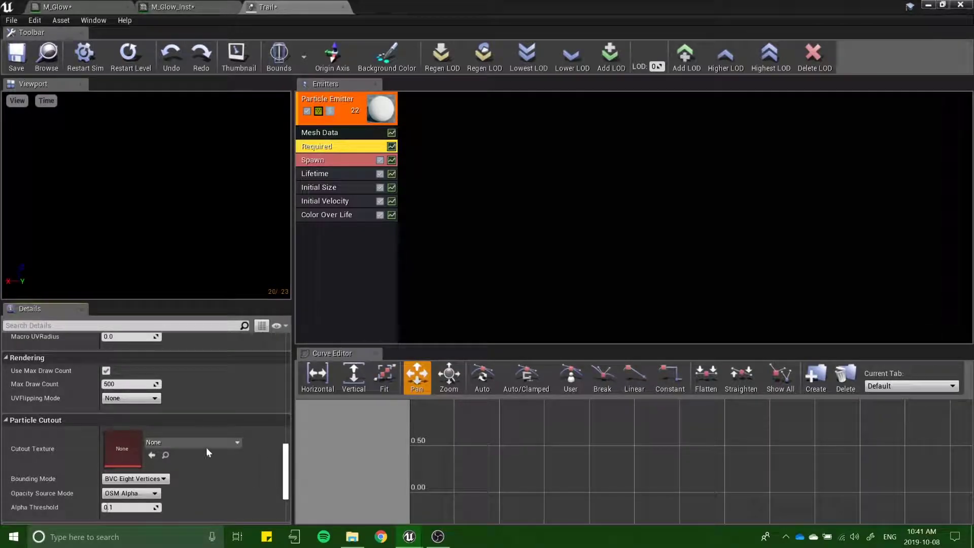
Step: Set both the minimum and maximum of the emitter's Lifetime distribution to 0.1
{"action": "left_click", "coordinate": [325, 175]}
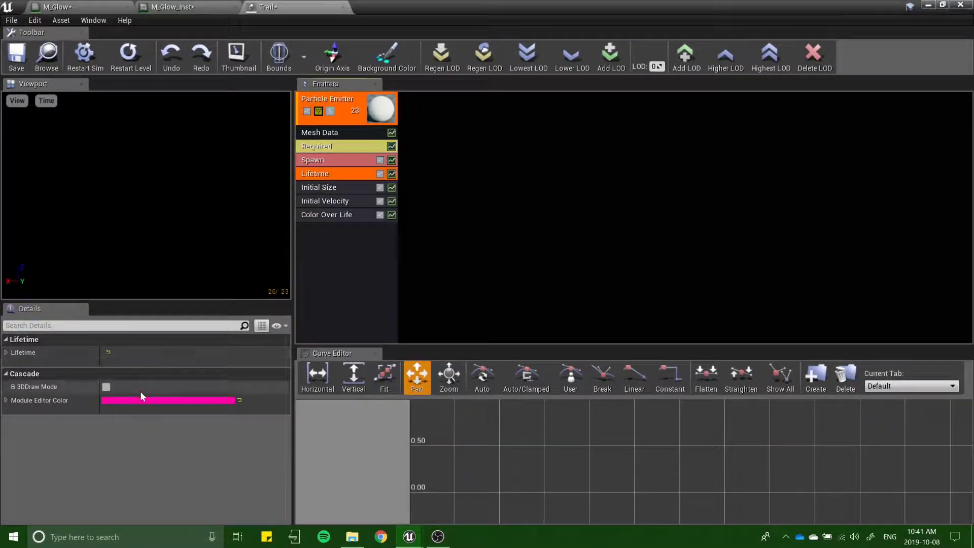
{"action": "left_click", "coordinate": [6, 353]}
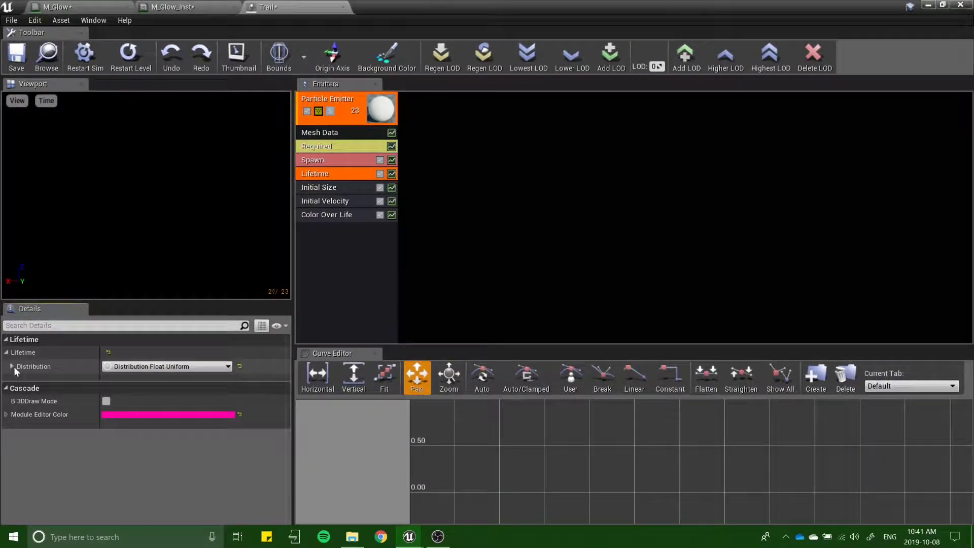
{"action": "left_click", "coordinate": [11, 366]}
{"action": "left_click", "coordinate": [118, 384]}
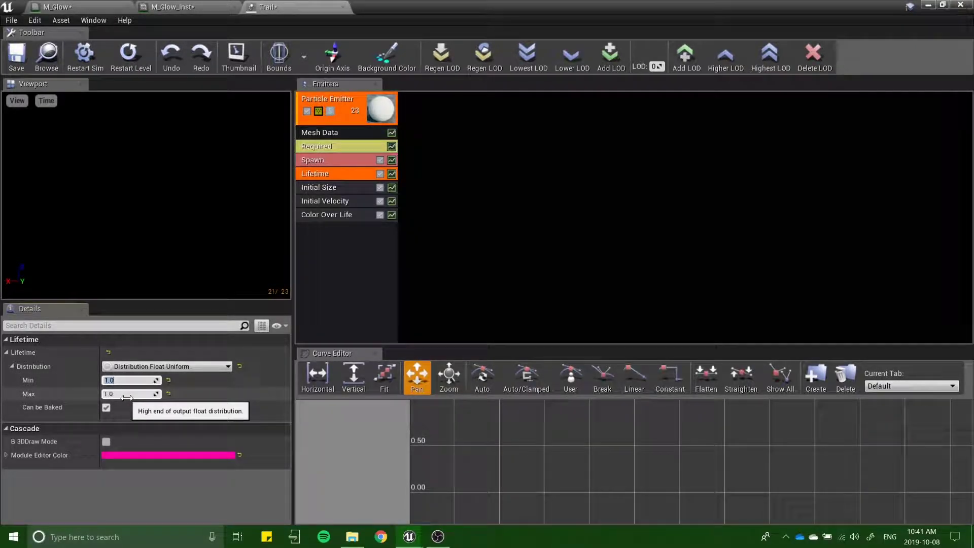
{"action": "key", "text": "Tab"}
{"action": "type", "text": "0"}
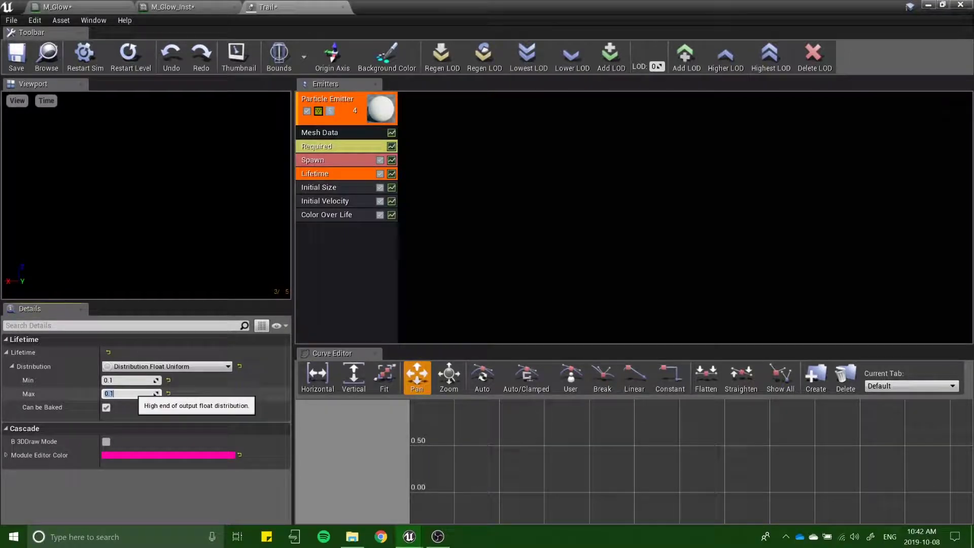
Step: Set the maximum of the Initial Size module's Start Size distribution to X 1, Y 0.2 and Z 0.2
{"action": "left_click", "coordinate": [330, 188]}
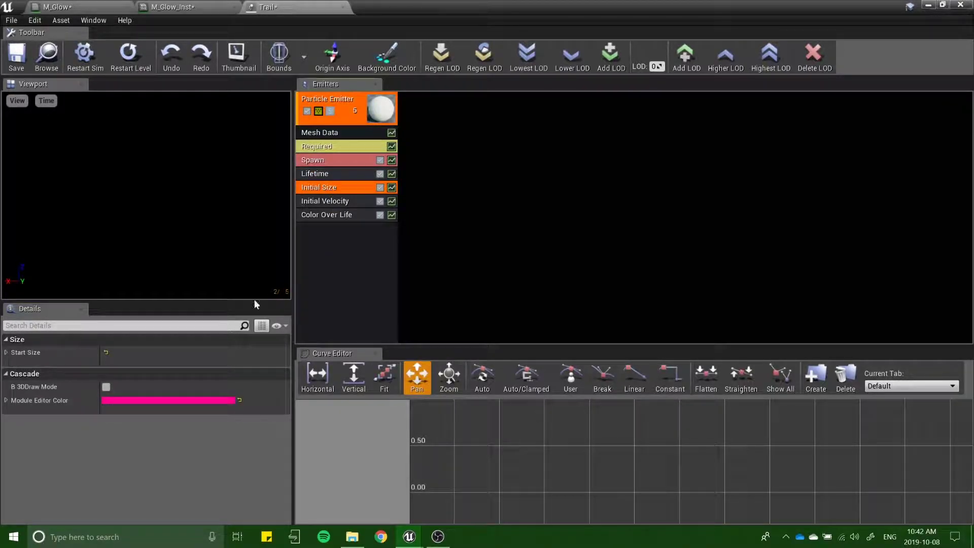
{"action": "left_click", "coordinate": [6, 353]}
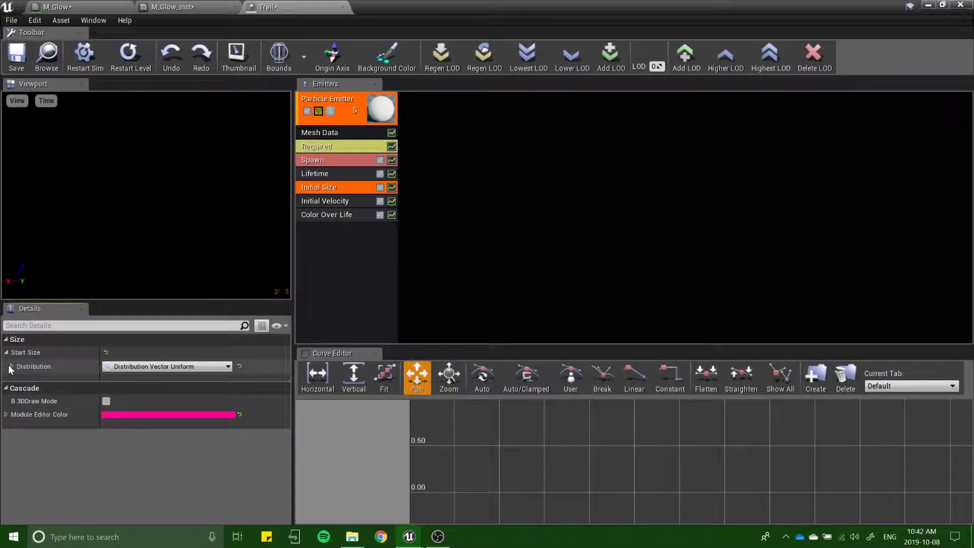
{"action": "left_click", "coordinate": [11, 366]}
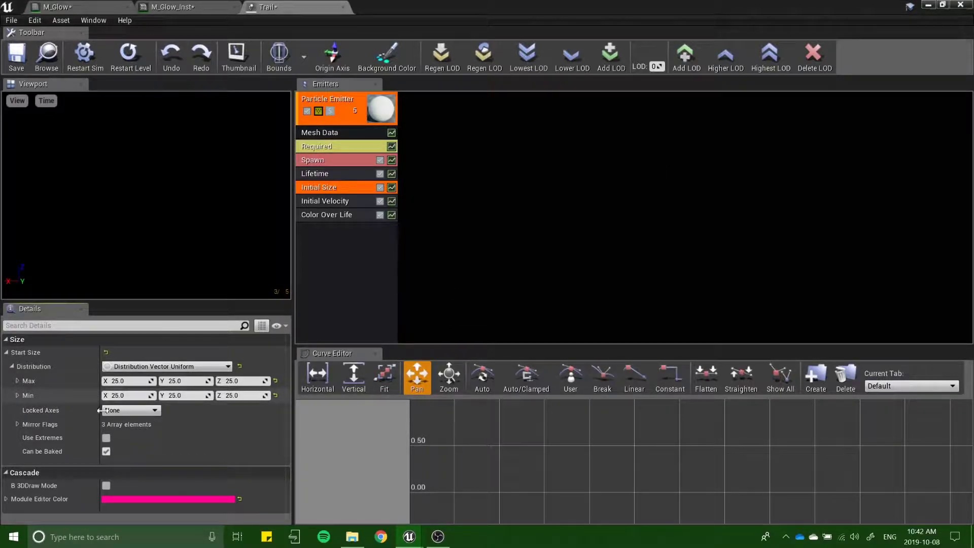
{"action": "left_click", "coordinate": [122, 383]}
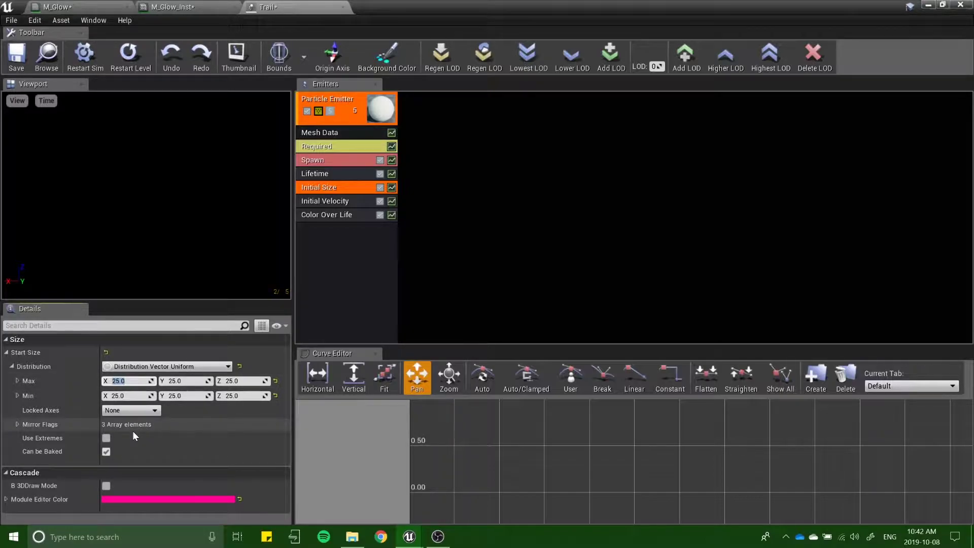
{"action": "type", "text": "1"}
{"action": "key", "text": "Tab"}
{"action": "type", "text": "0.2"}
{"action": "key", "text": "Tab"}
{"action": "type", "text": "0.2"}
{"action": "key", "text": "Tab"}
{"action": "key", "text": "Tab"}
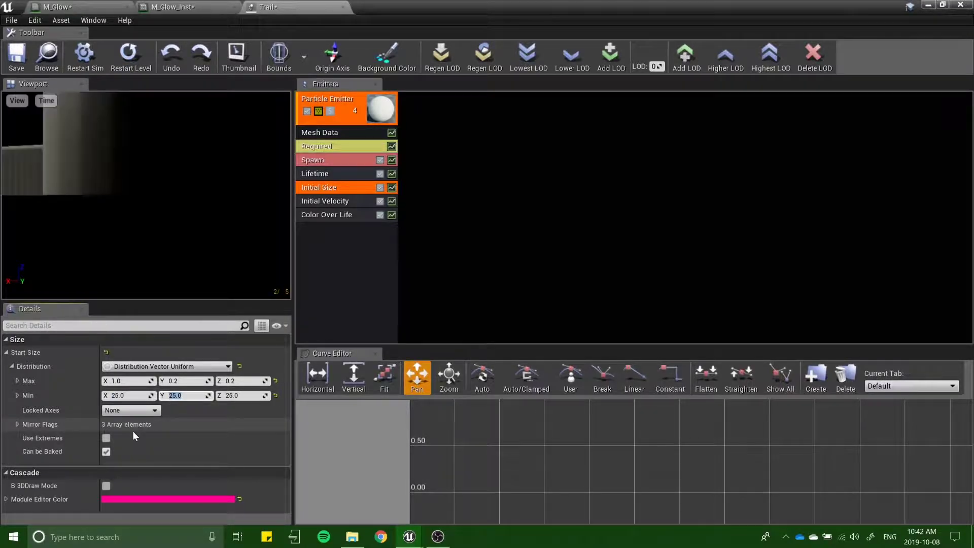
Step: Set the minimum of the Start Size distribution to X 1, Y 0.2 and Z 0.2, and save the particle system
{"action": "left_click", "coordinate": [123, 393]}
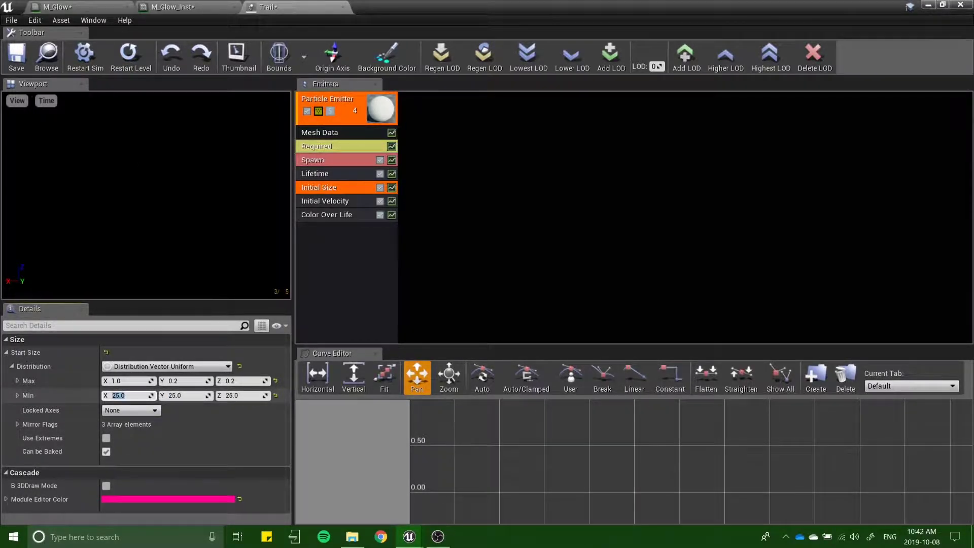
{"action": "type", "text": "1"}
{"action": "key", "text": "Tab"}
{"action": "type", "text": ".2"}
{"action": "key", "text": "Tab"}
{"action": "type", "text": ".2"}
{"action": "key", "text": "Return"}
{"action": "scroll", "coordinate": [146, 205], "scroll_direction": "up", "scroll_amount": 7}
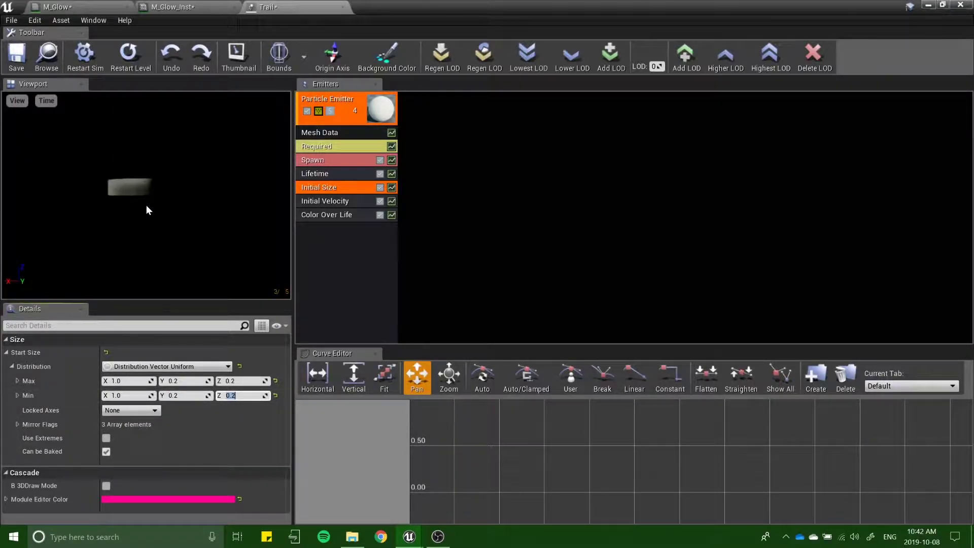
{"action": "left_click_drag", "start_coordinate": [146, 205], "coordinate": [153, 205]}
{"action": "middle_click_drag", "start_coordinate": [146, 205], "coordinate": [163, 221]}
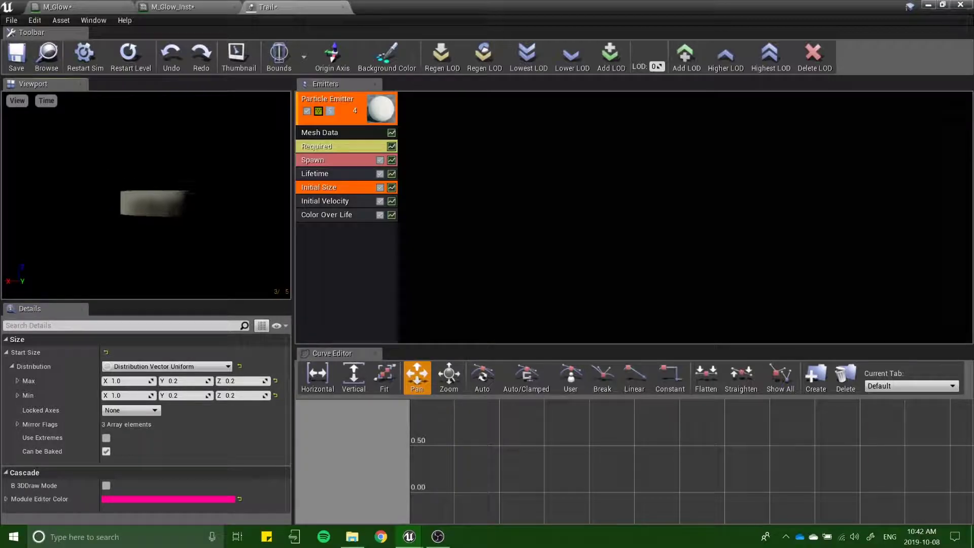
{"action": "left_click", "coordinate": [17, 61]}
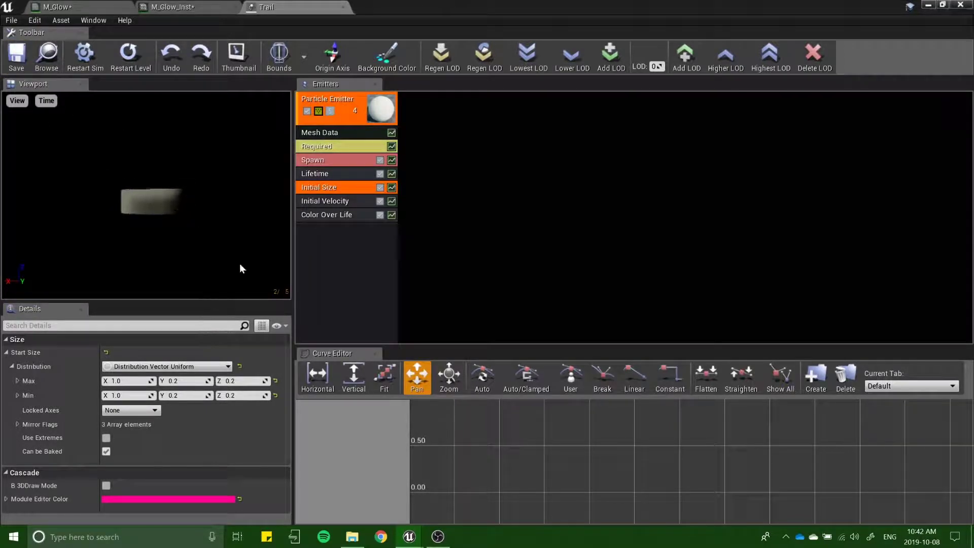
Step: Add a Mesh Material module to the particle emitter
{"action": "right_click", "coordinate": [336, 251]}
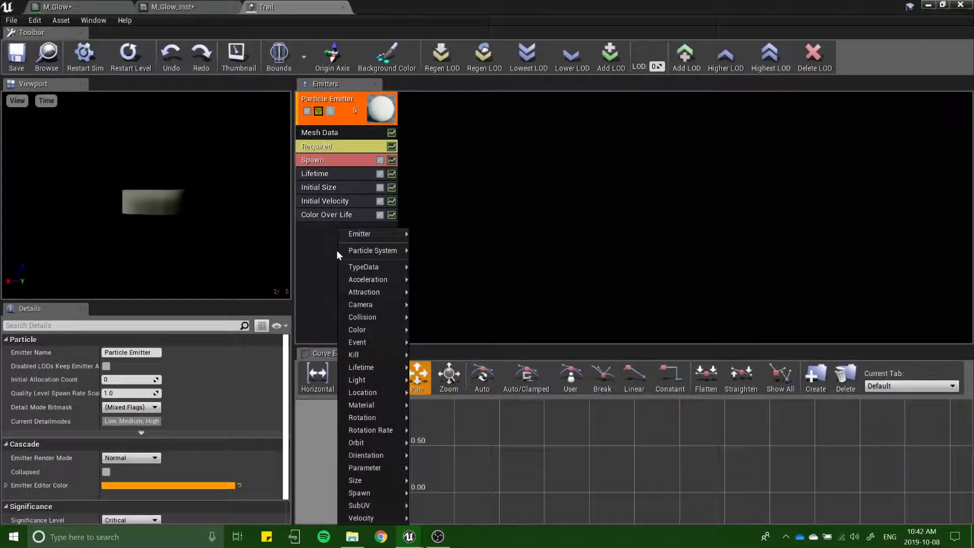
{"action": "mouse_move", "coordinate": [384, 254]}
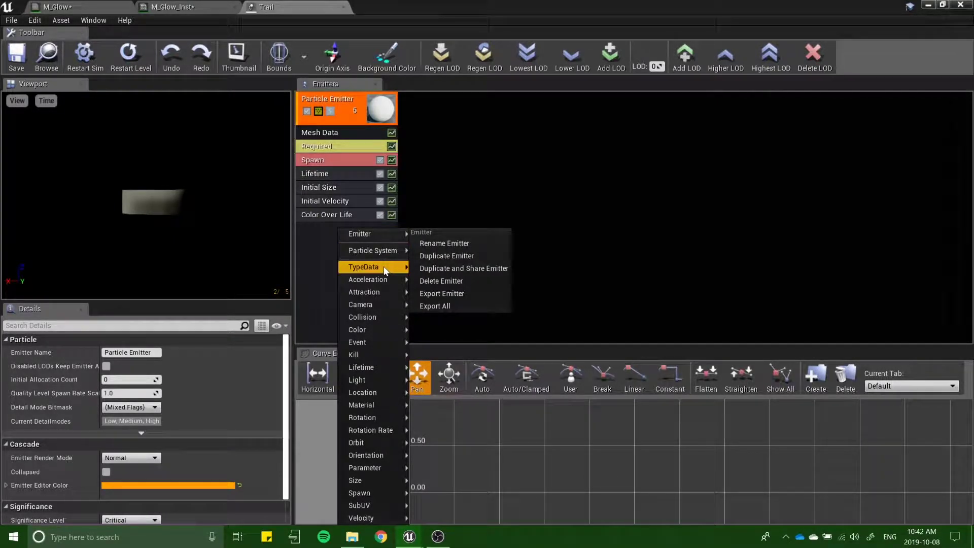
{"action": "mouse_move", "coordinate": [383, 297]}
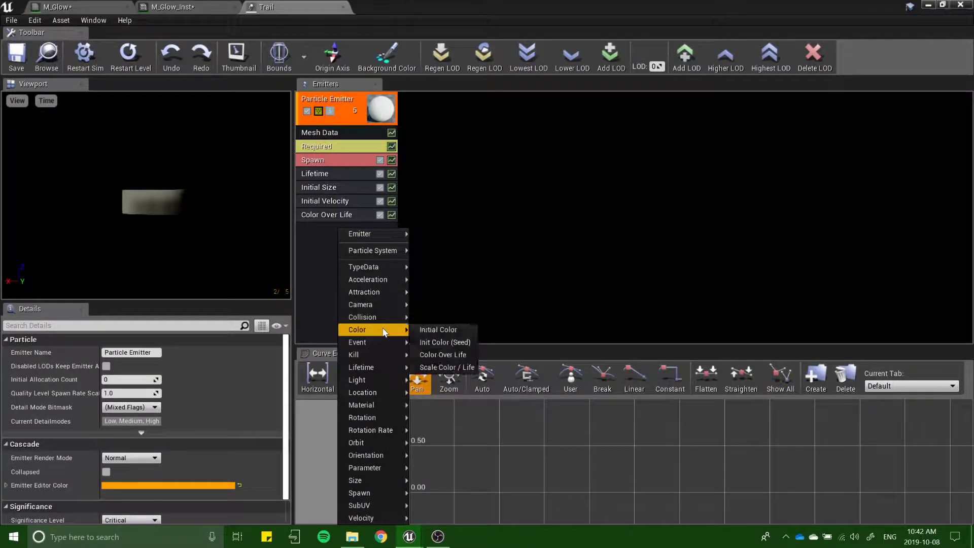
{"action": "mouse_move", "coordinate": [378, 367]}
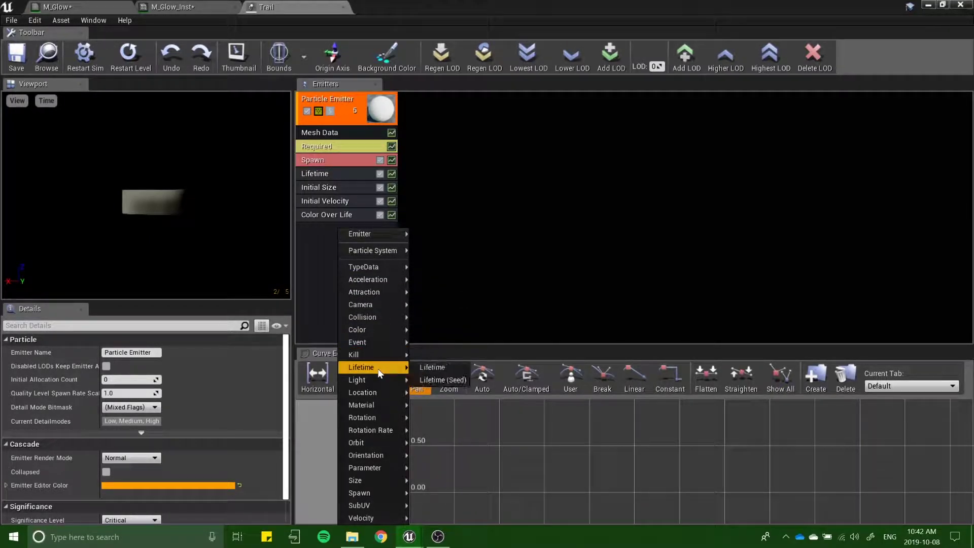
{"action": "mouse_move", "coordinate": [374, 397]}
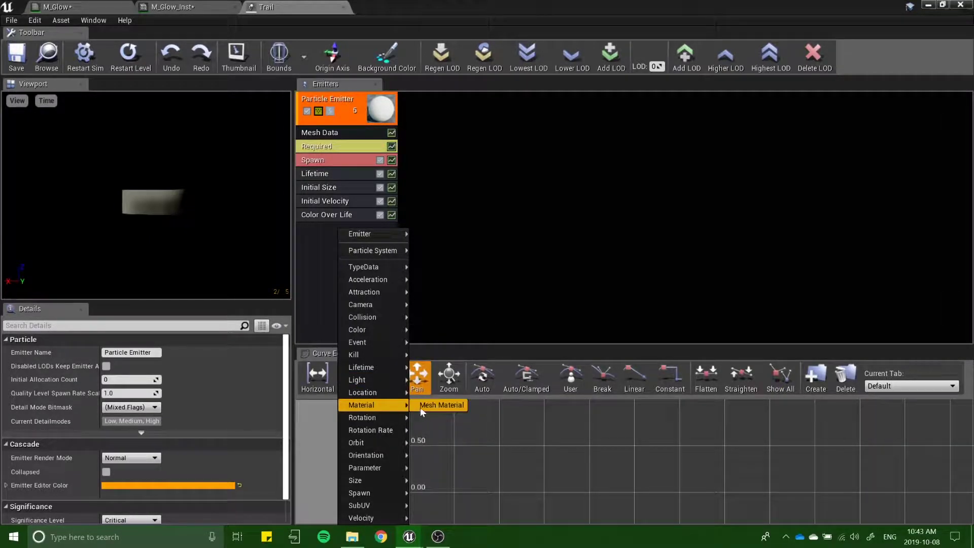
{"action": "left_click", "coordinate": [431, 404]}
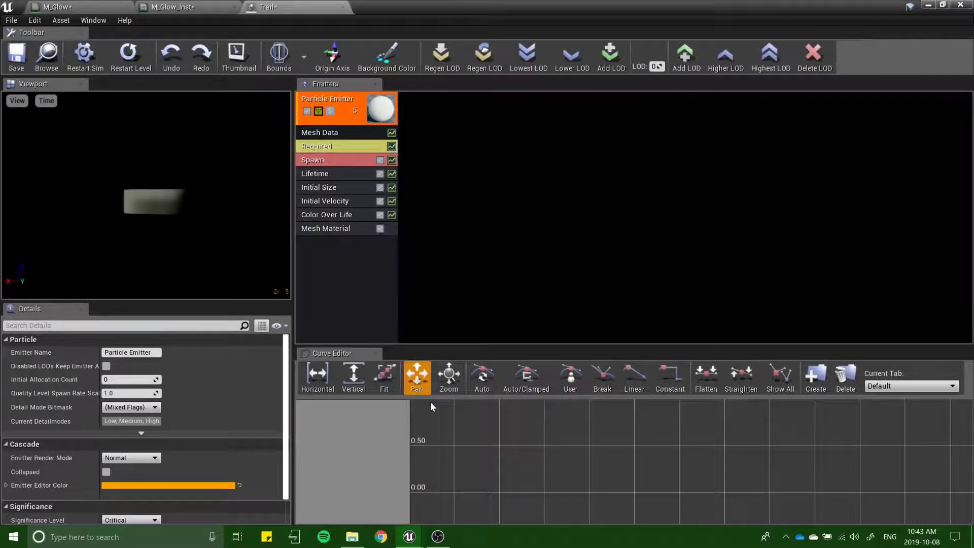
Step: Add one element to the Mesh Material module's Mesh Materials array and assign M_Glow_Inst to it
{"action": "left_click", "coordinate": [334, 228]}
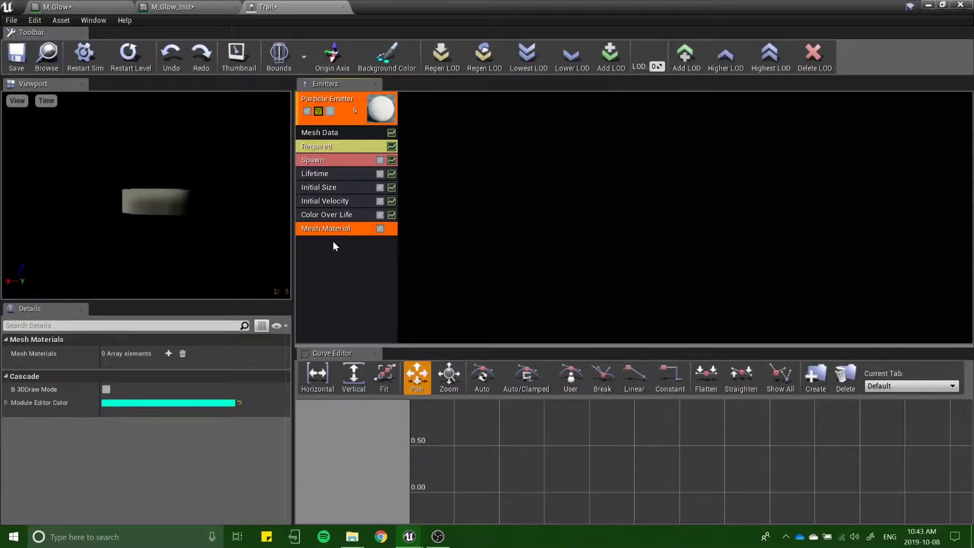
{"action": "left_click", "coordinate": [168, 353]}
{"action": "left_click", "coordinate": [170, 378]}
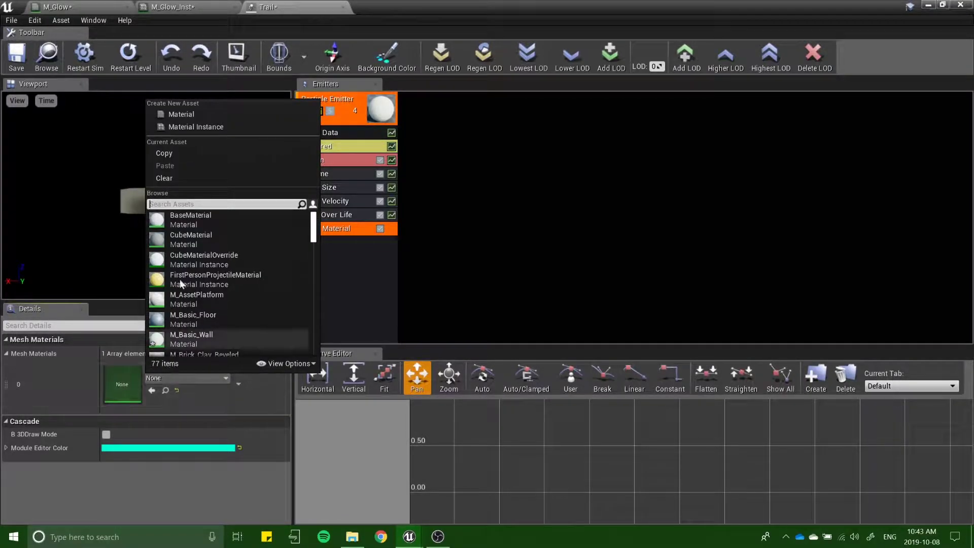
{"action": "type", "text": "glo"}
{"action": "left_click", "coordinate": [186, 236]}
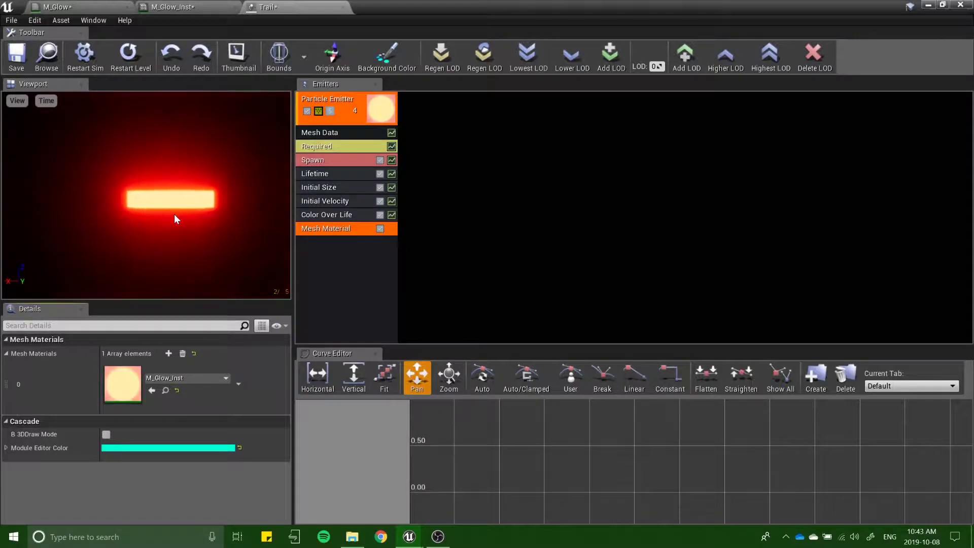
Step: Inspect the Initial Velocity module's Start Velocity Radial distribution and save the particle system
{"action": "left_click", "coordinate": [312, 203]}
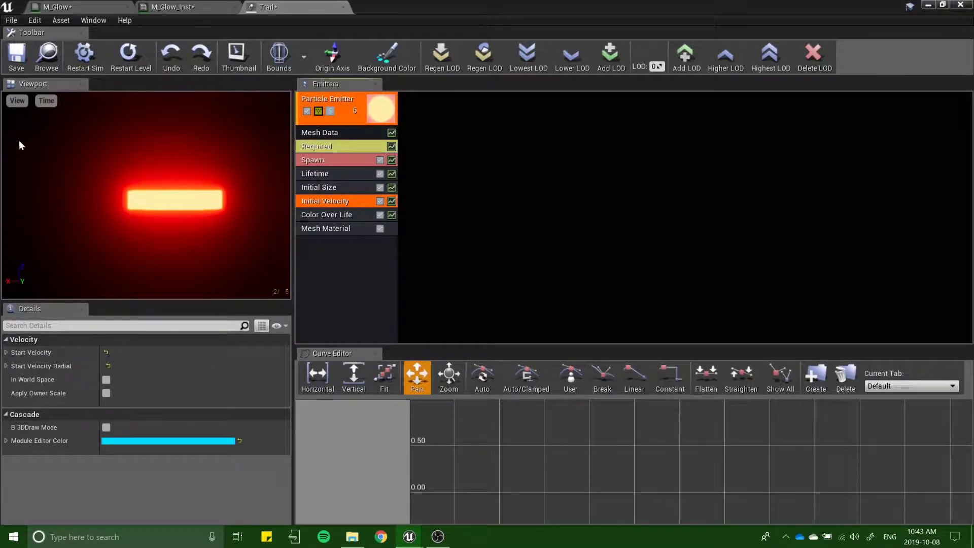
{"action": "left_click", "coordinate": [6, 366]}
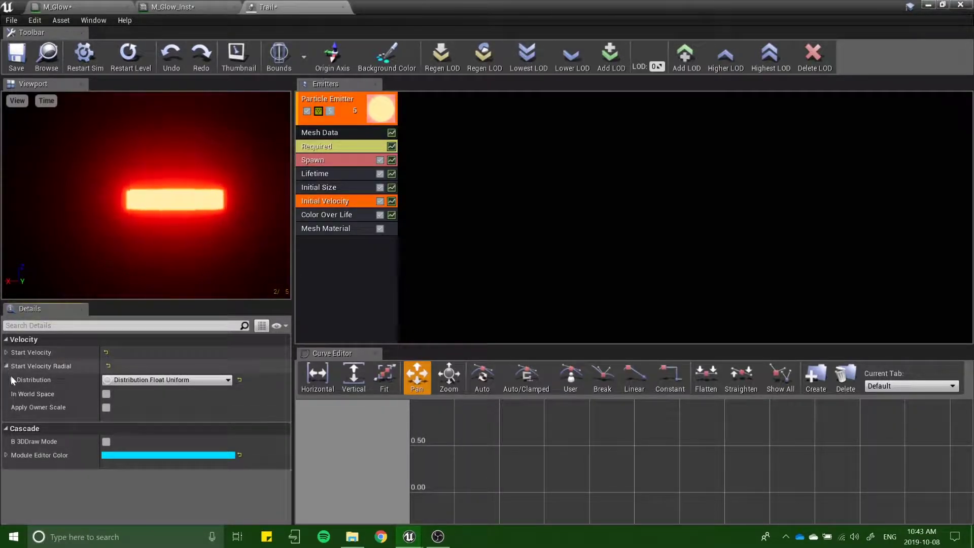
{"action": "left_click", "coordinate": [11, 380]}
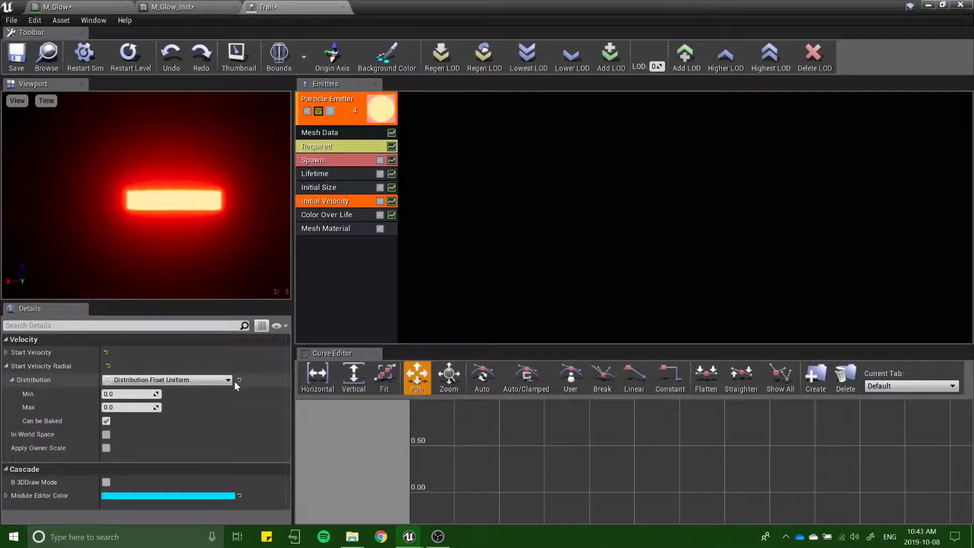
{"action": "left_click", "coordinate": [16, 65]}
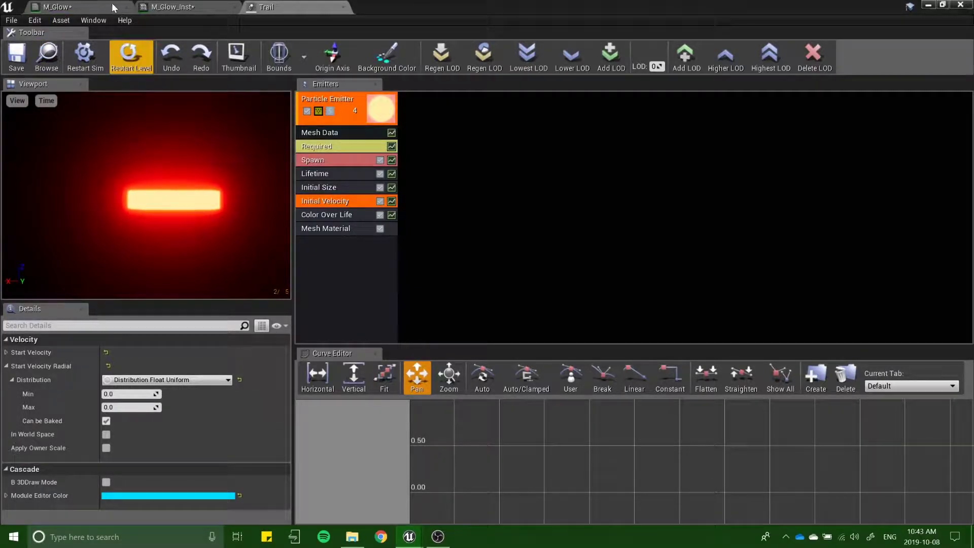
Step: Open the FirstPersonProjectile blueprint and select the Sphere mesh in its 3D preview
{"action": "left_click", "coordinate": [928, 5]}
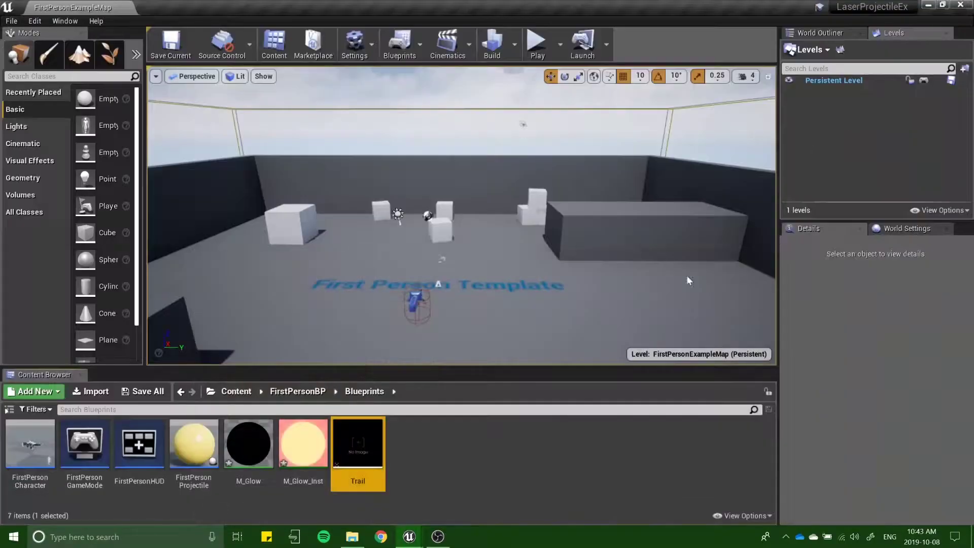
{"action": "double_click", "coordinate": [213, 448]}
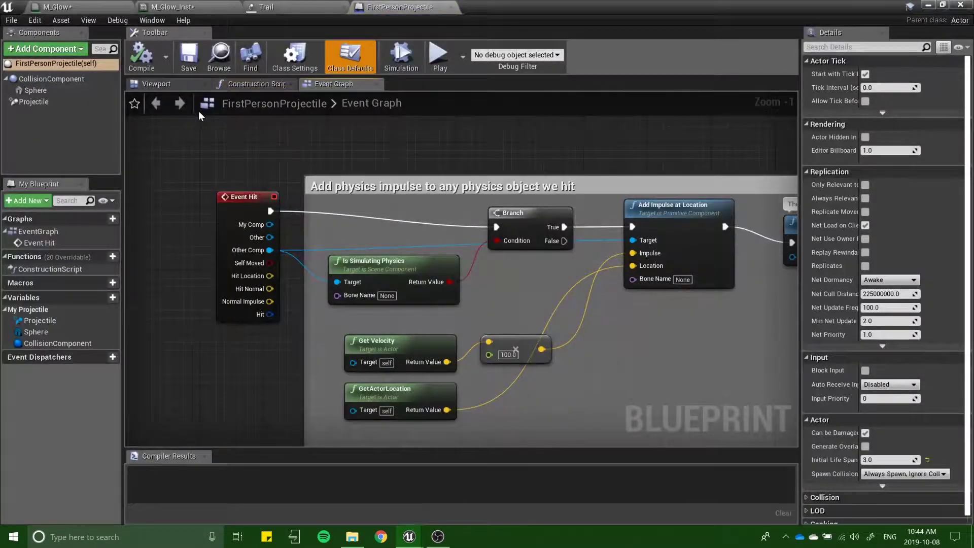
{"action": "left_click", "coordinate": [184, 86]}
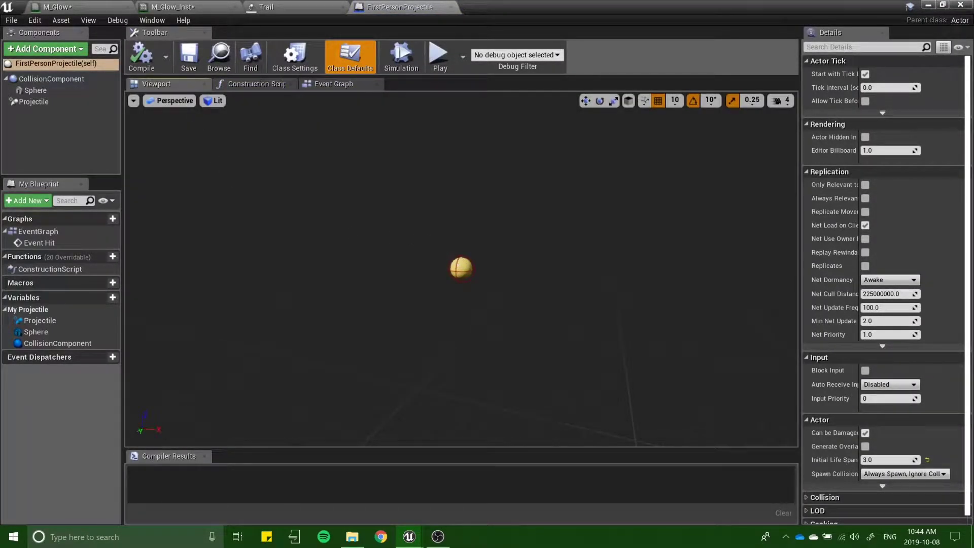
{"action": "left_click", "coordinate": [466, 269]}
{"action": "scroll", "coordinate": [465, 269], "scroll_direction": "up", "scroll_amount": 6}
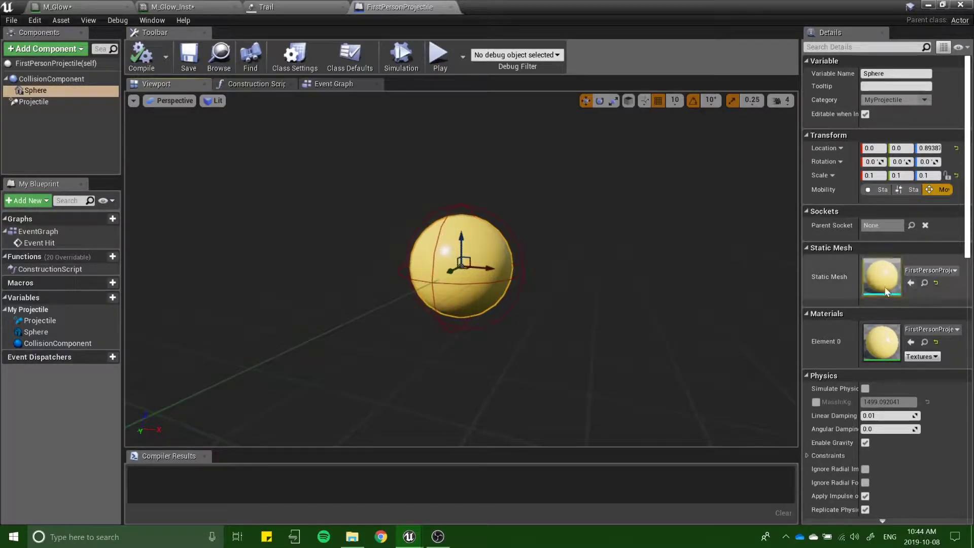
{"action": "left_click", "coordinate": [924, 272]}
{"action": "type", "text": "glo"}
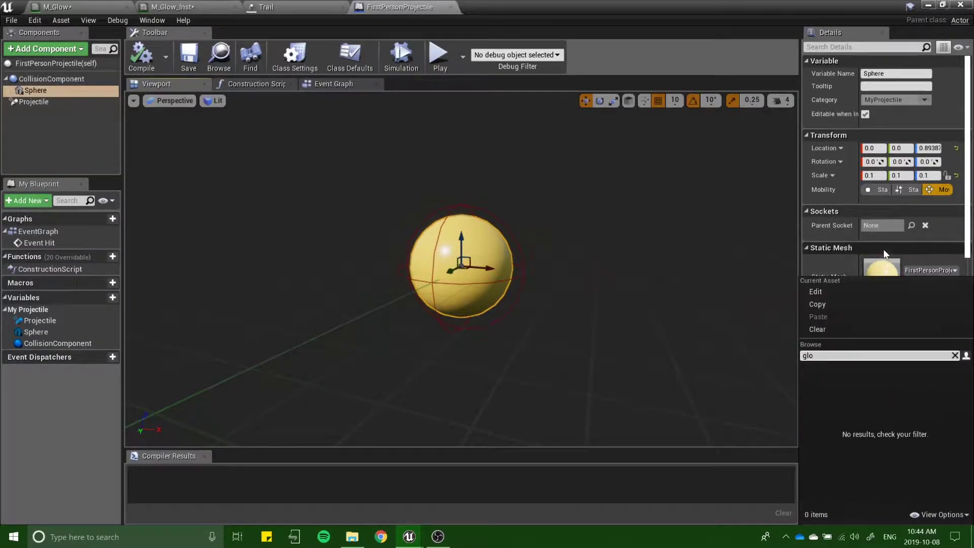
{"action": "mouse_move", "coordinate": [858, 263]}
{"action": "left_mouse_down"}
{"action": "mouse_move", "coordinate": [844, 262]}
{"action": "mouse_move", "coordinate": [871, 274]}
{"action": "left_mouse_up"}
Step: Set the Sphere component's Element 0 material to M_Glow_Inst
{"action": "left_click", "coordinate": [929, 331]}
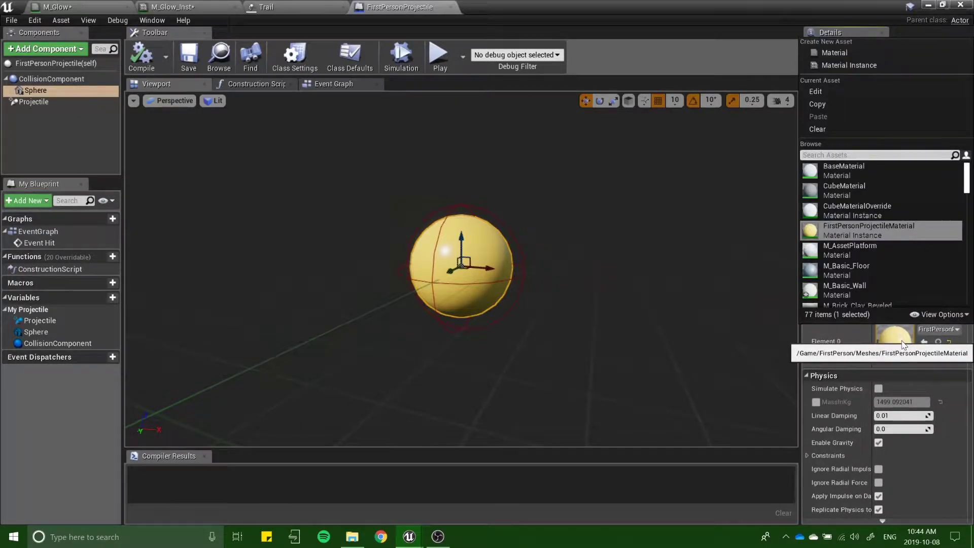
{"action": "type", "text": "glo"}
{"action": "left_click", "coordinate": [869, 195]}
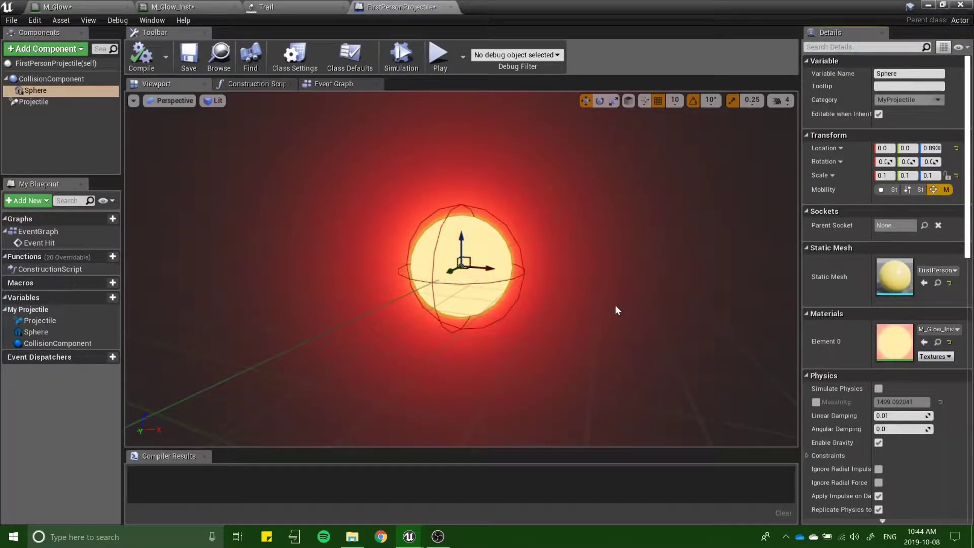
Step: Add a Particle System component under the Sphere and name it trail
{"action": "left_click", "coordinate": [32, 51]}
{"action": "type", "text": "emi"}
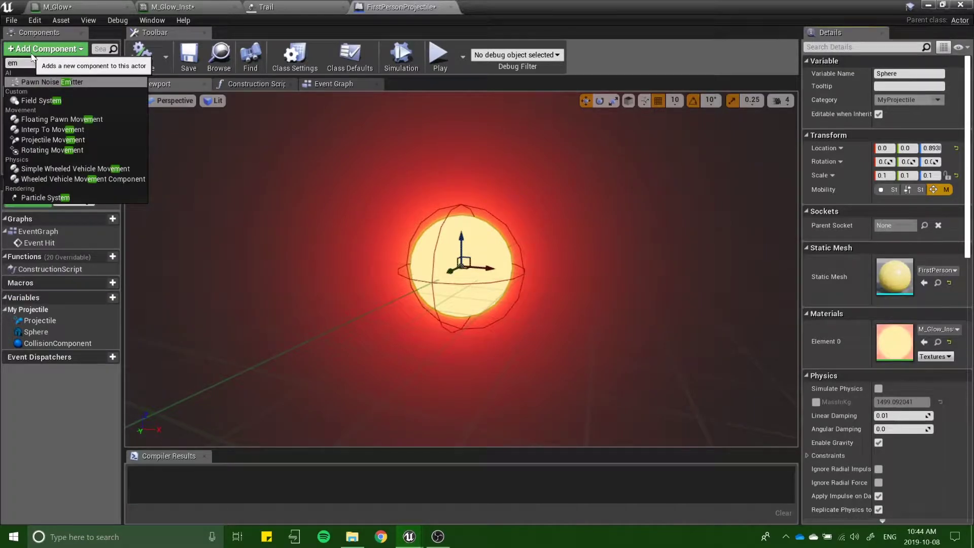
{"action": "key", "text": "BackSpace"}
{"action": "key", "text": "BackSpace"}
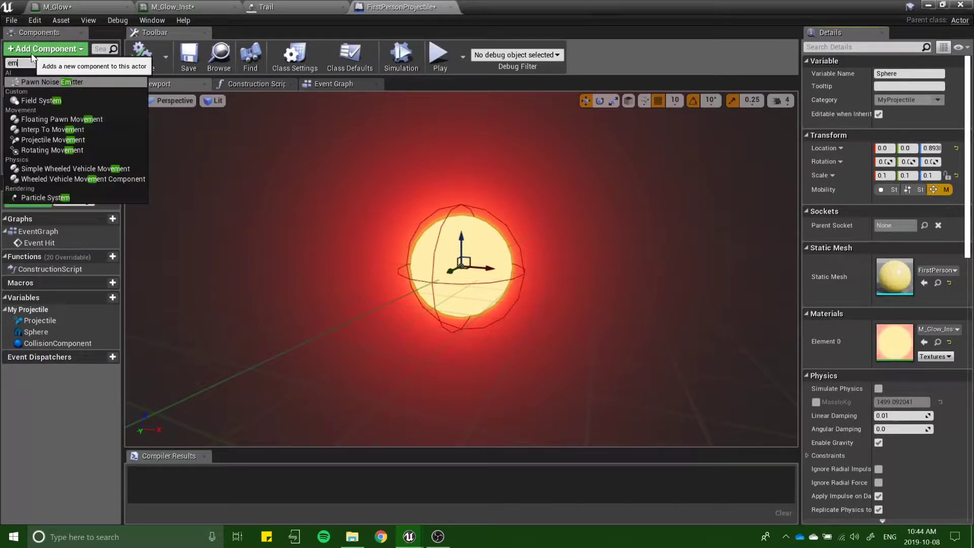
{"action": "key", "text": "BackSpace"}
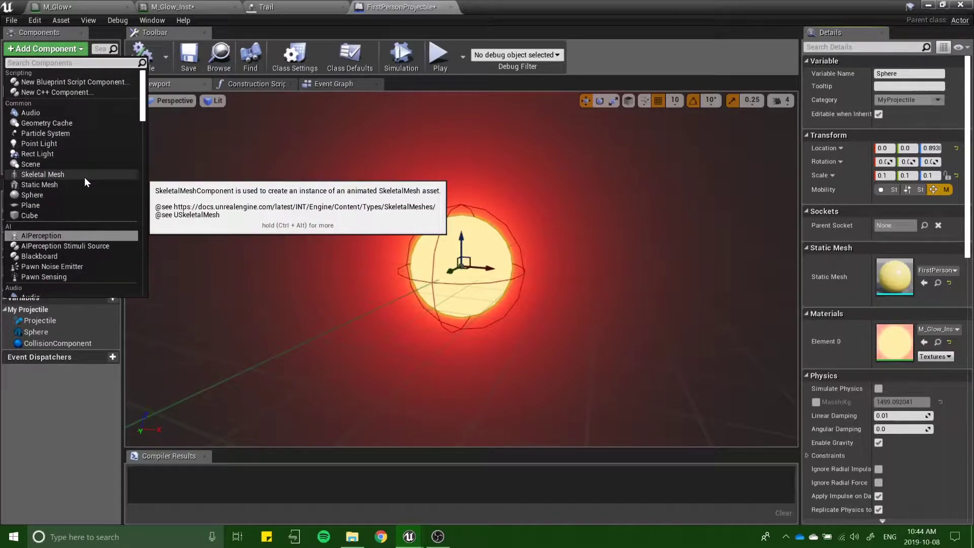
{"action": "left_click", "coordinate": [65, 133]}
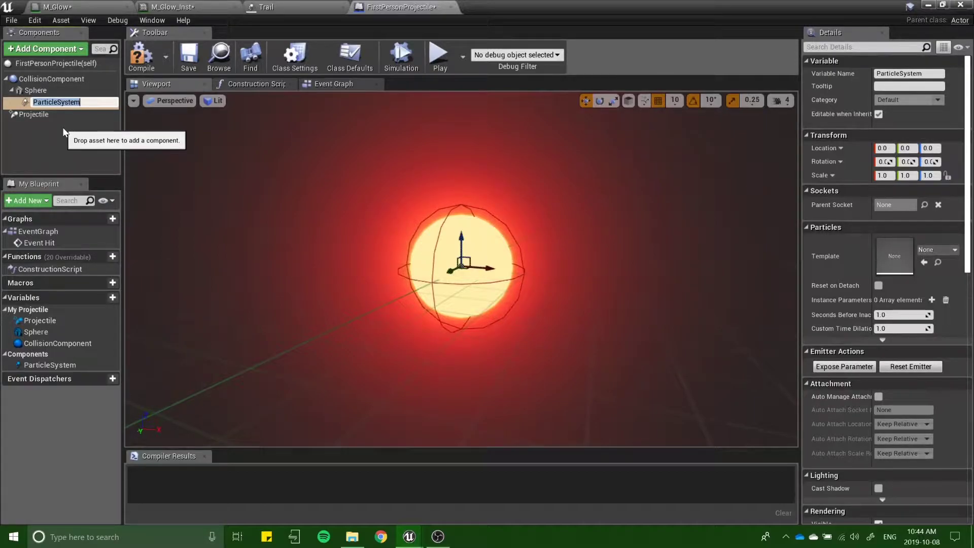
{"action": "type", "text": "trail"}
{"action": "key", "text": "Return"}
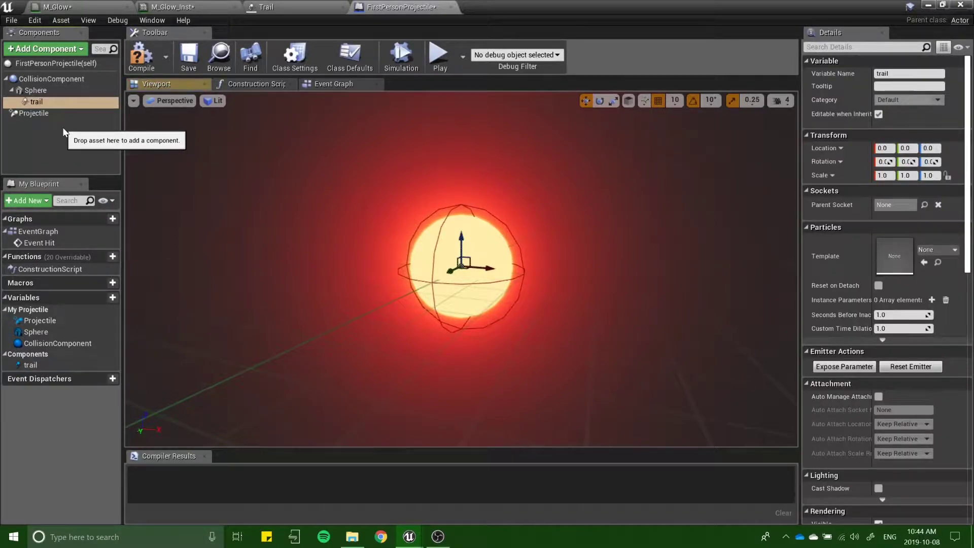
Step: Assign the Trail particle system as the trail component's template, then compile and save the projectile blueprint
{"action": "left_click", "coordinate": [950, 249]}
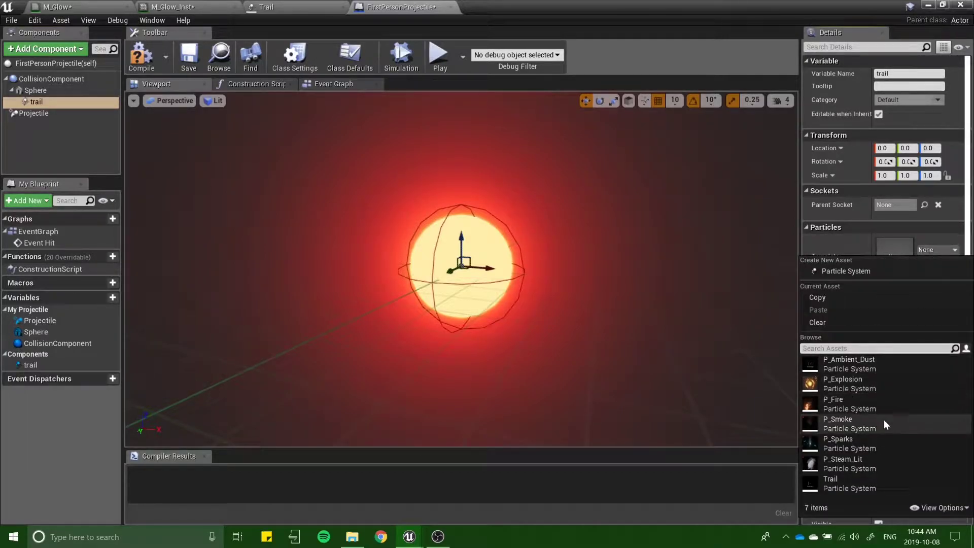
{"action": "left_click", "coordinate": [835, 481]}
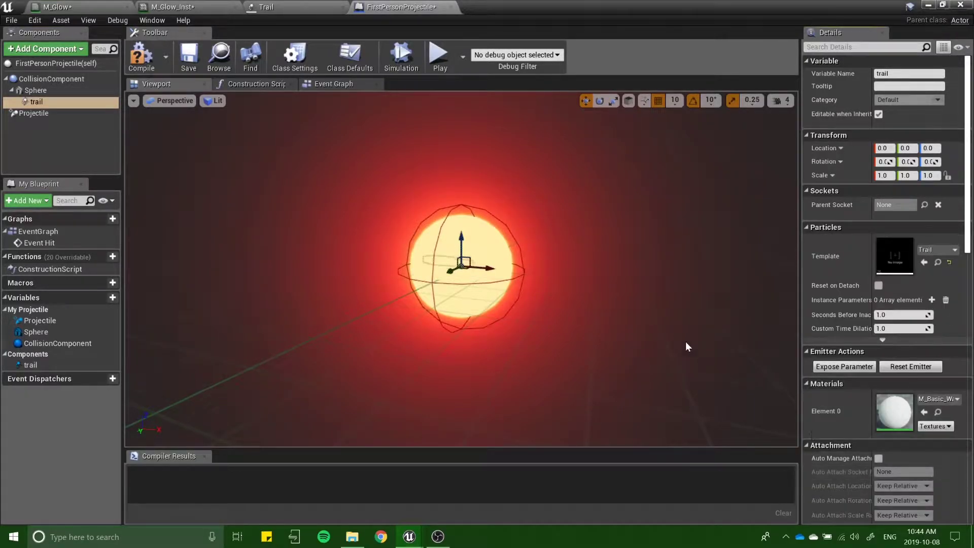
{"action": "left_click_drag", "start_coordinate": [457, 329], "coordinate": [504, 345], "text": "alt"}
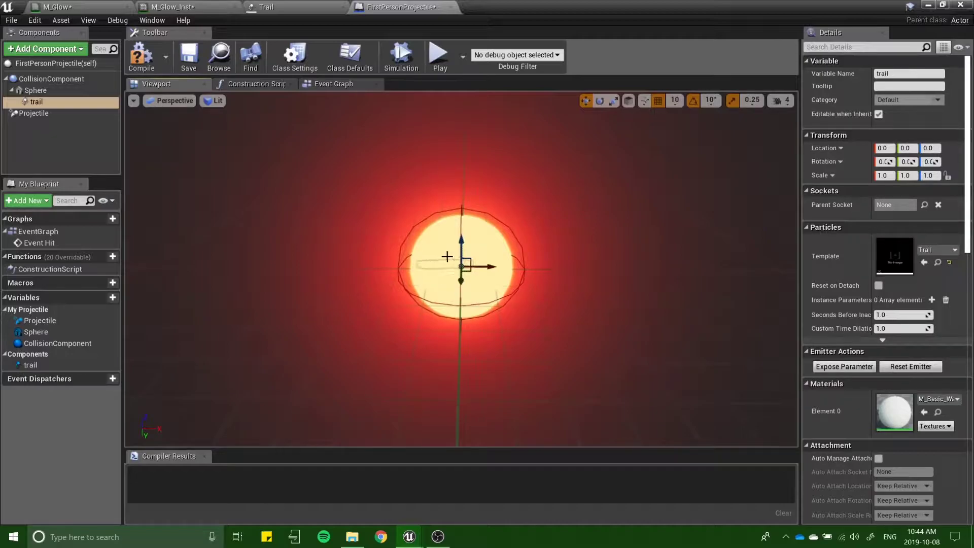
{"action": "left_click", "coordinate": [147, 60]}
{"action": "left_click", "coordinate": [192, 53]}
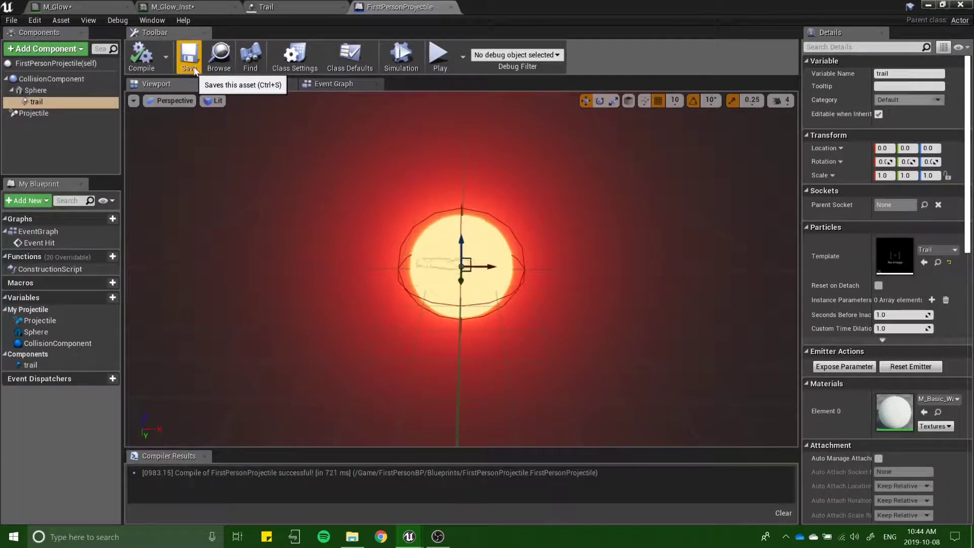
Step: Play-test the level from the main editor with the sound muted, firing several projectiles to check the trail, and stop the session
{"action": "key", "text": "XF86AudioMute"}
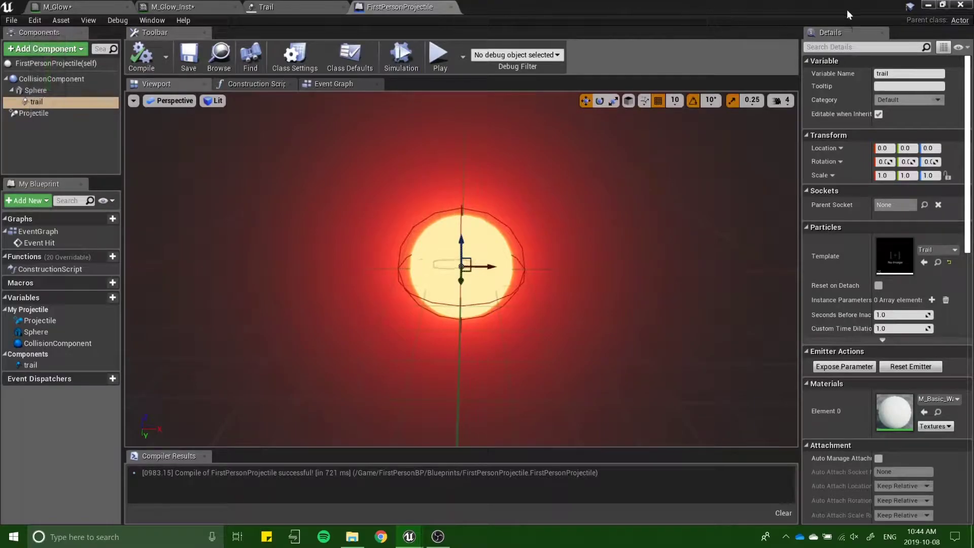
{"action": "left_click", "coordinate": [929, 6]}
{"action": "left_click", "coordinate": [532, 37]}
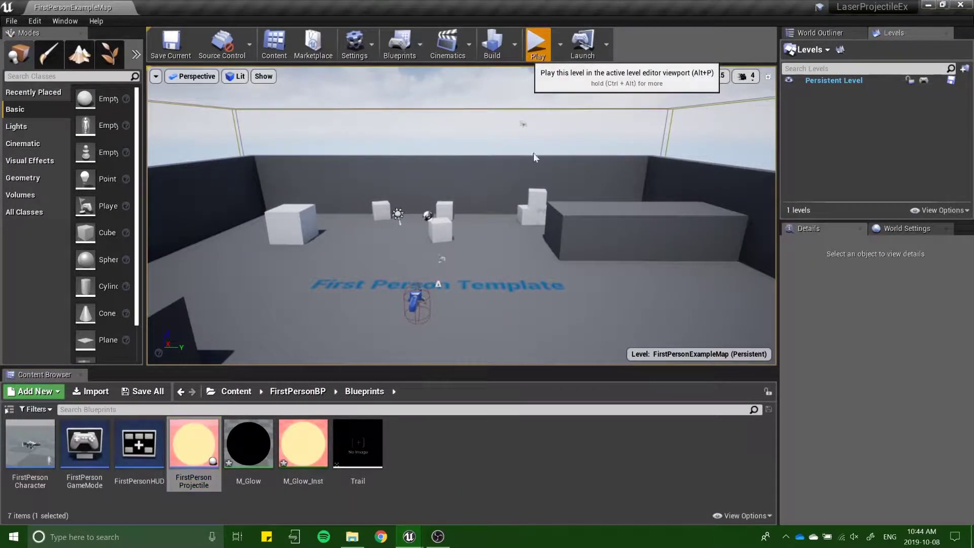
{"action": "left_click", "coordinate": [509, 221]}
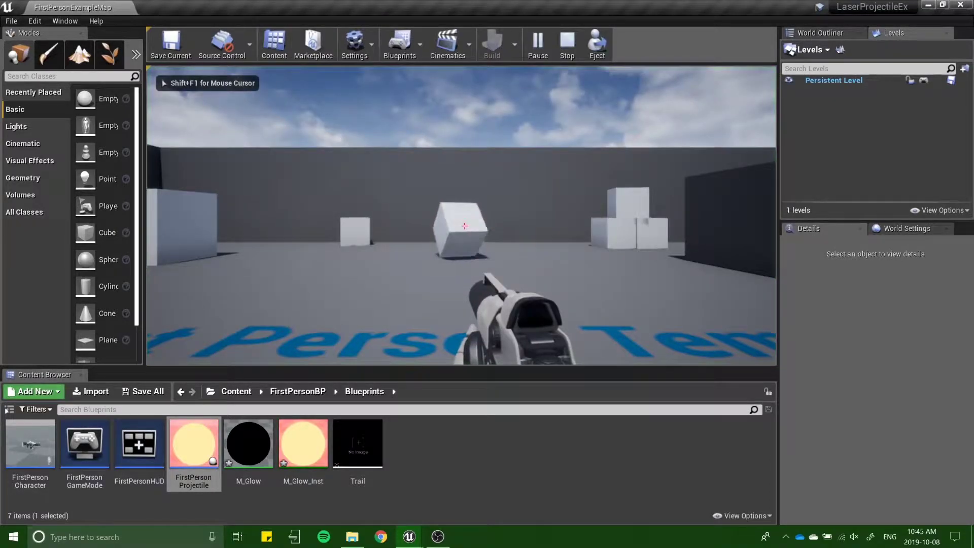
{"action": "left_click", "coordinate": [464, 226]}
{"action": "left_click", "coordinate": [464, 226]}
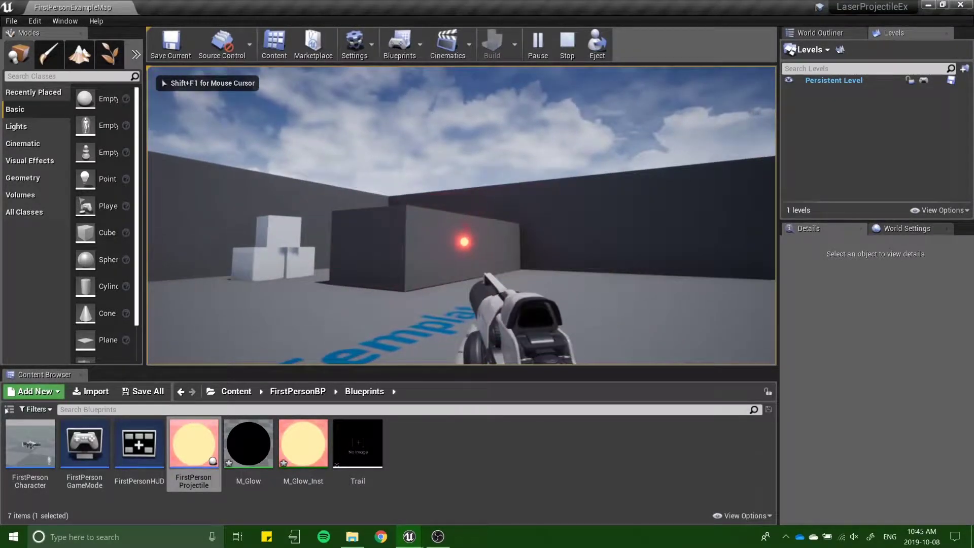
{"action": "left_click", "coordinate": [464, 226]}
{"action": "left_click", "coordinate": [465, 226]}
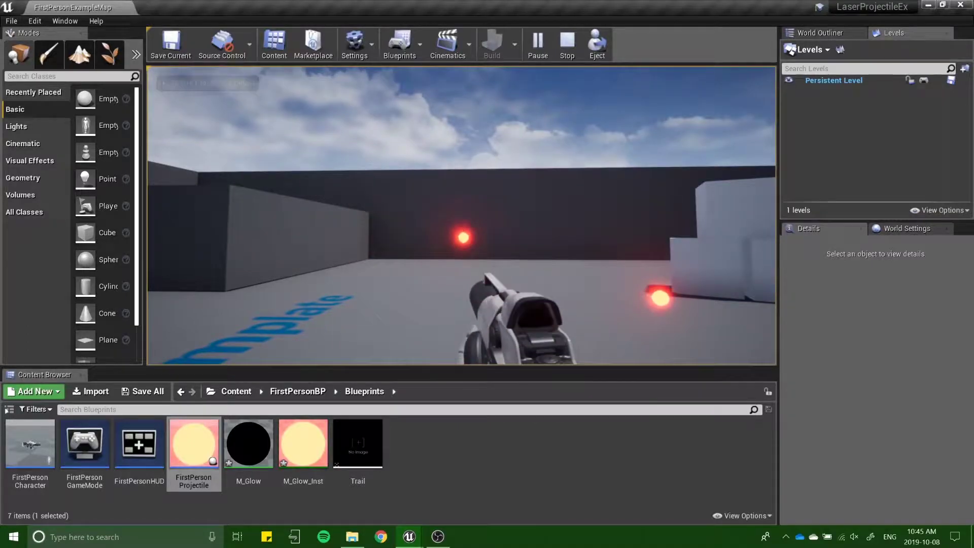
{"action": "left_click", "coordinate": [465, 225]}
{"action": "key", "text": "Escape"}
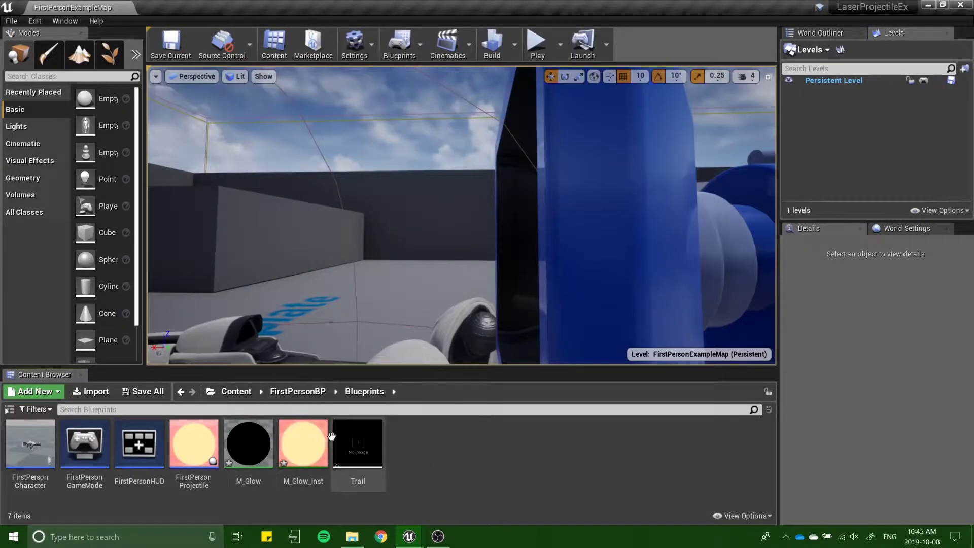
Step: Open the Trail particle system and set the Spawn module's constant rate to 100
{"action": "double_click", "coordinate": [357, 444]}
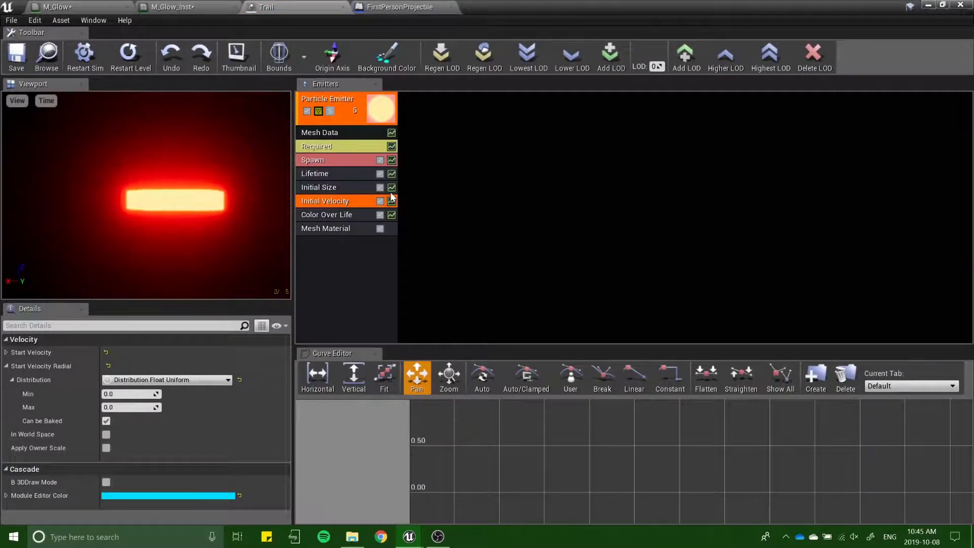
{"action": "left_click", "coordinate": [328, 187]}
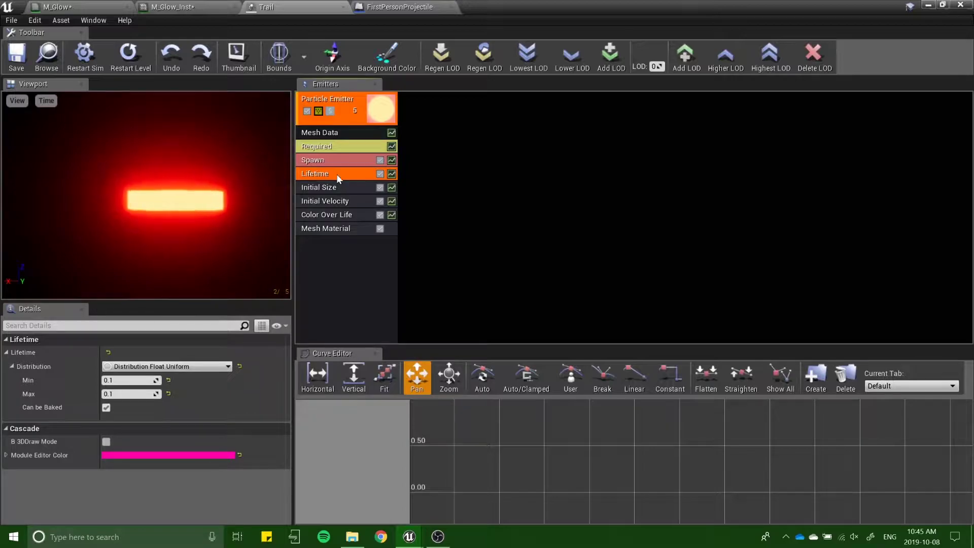
{"action": "left_click", "coordinate": [339, 161]}
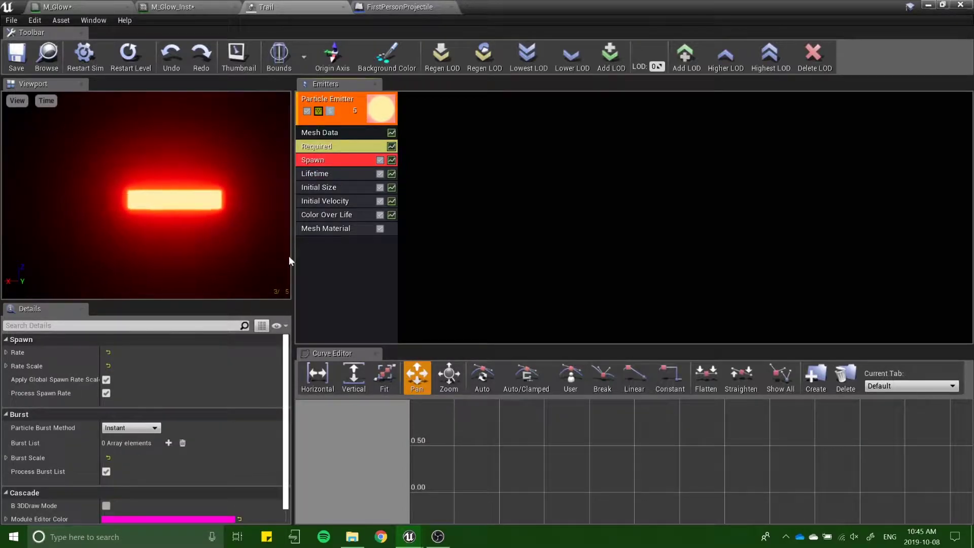
{"action": "left_click", "coordinate": [7, 352]}
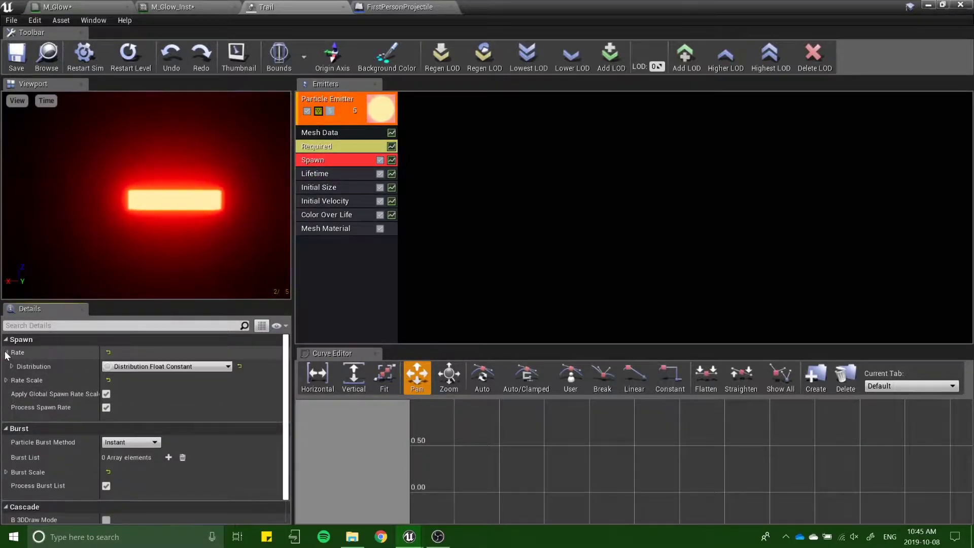
{"action": "left_click", "coordinate": [12, 366]}
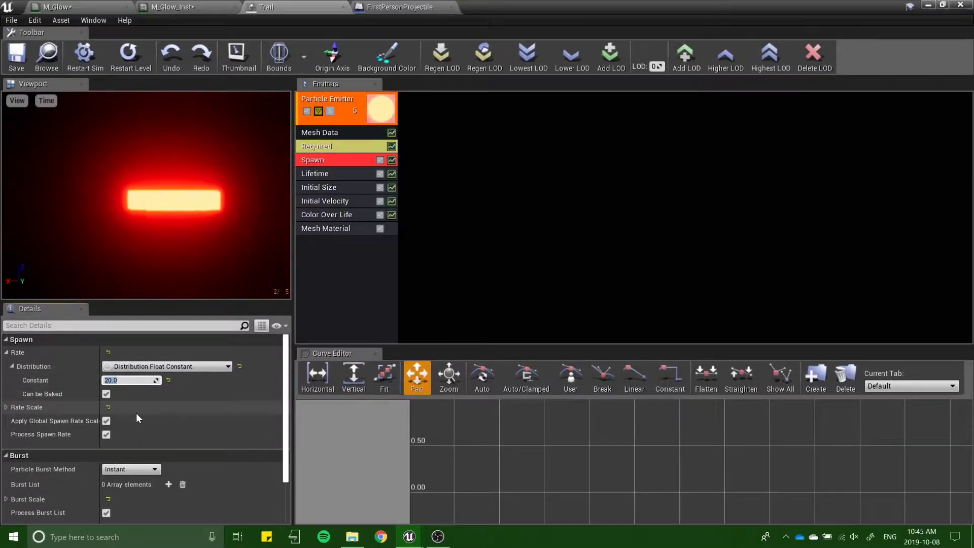
{"action": "type", "text": "100"}
{"action": "key", "text": "Return"}
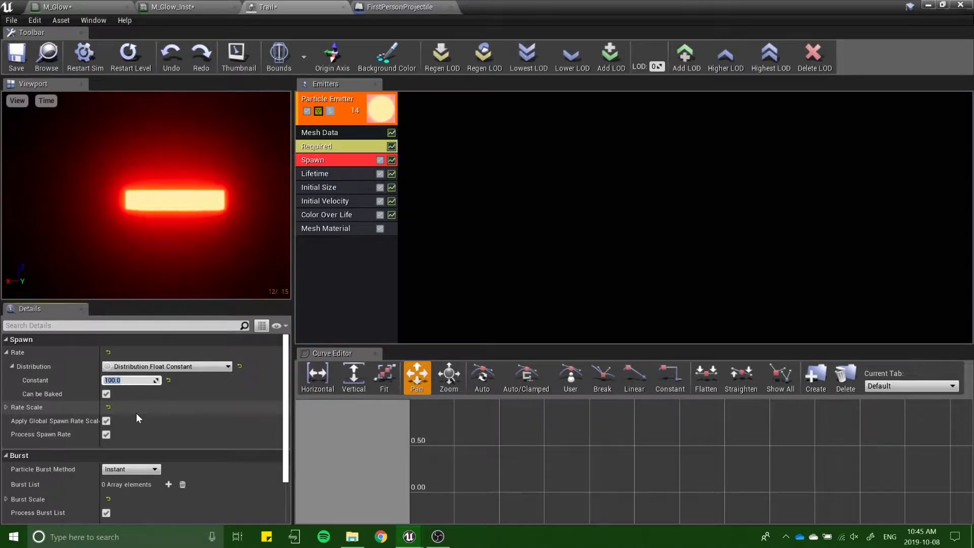
Step: Try a Start Size Max X of 4 in the Initial Size module, then set it back to 1
{"action": "left_click", "coordinate": [318, 188]}
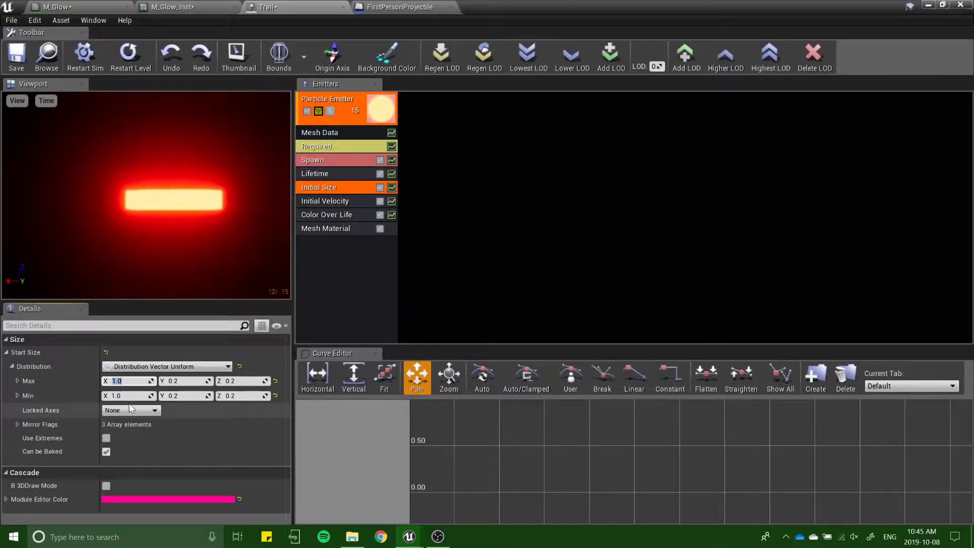
{"action": "type", "text": "4"}
{"action": "key", "text": "Tab"}
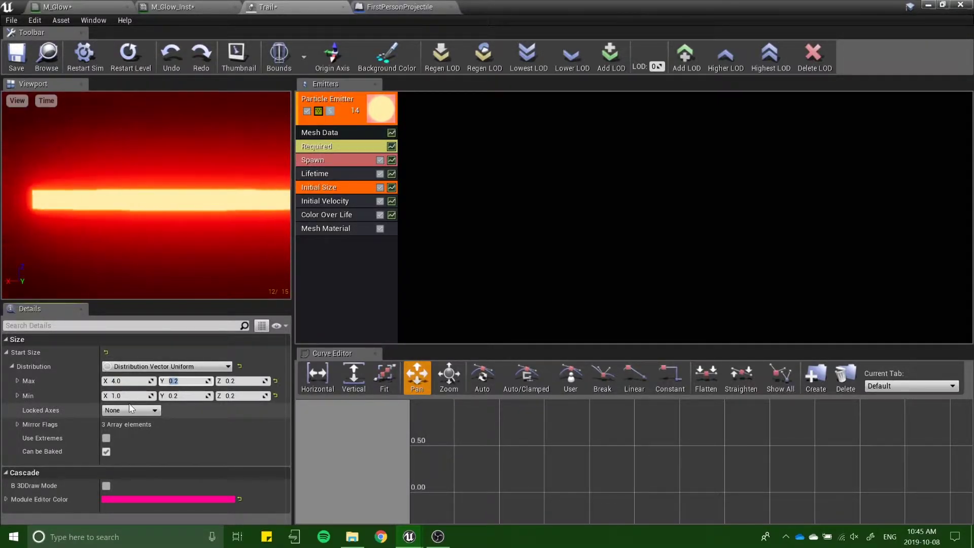
{"action": "left_click", "coordinate": [133, 382]}
{"action": "type", "text": "1"}
{"action": "key", "text": "Tab"}
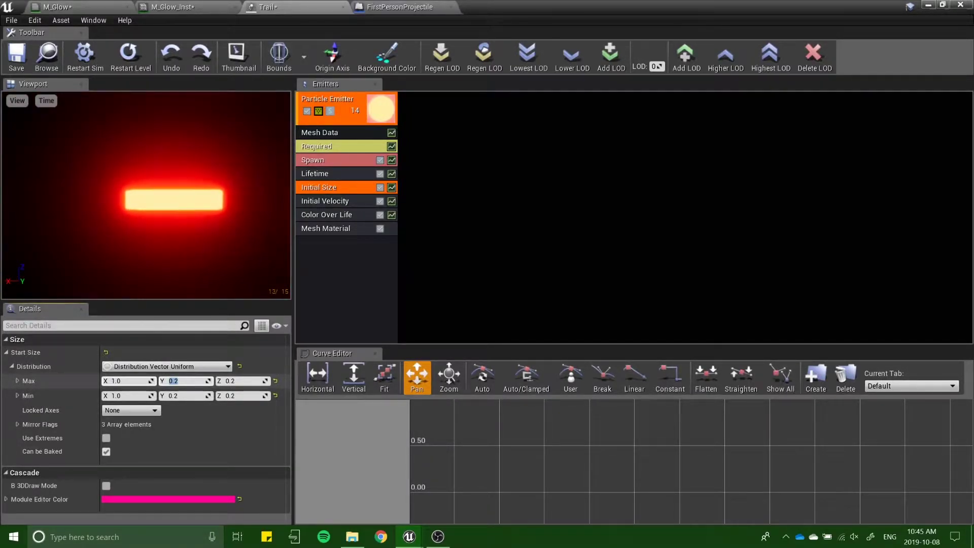
Step: Set the Initial Size module's Start Size Max and Min to X 2, Y 1 and Z 1, and save the particle system
{"action": "key", "text": "Tab"}
{"action": "key", "text": "Tab"}
{"action": "type", "text": "1"}
{"action": "key", "text": "Tab"}
{"action": "type", "text": "1"}
{"action": "key", "text": "Tab"}
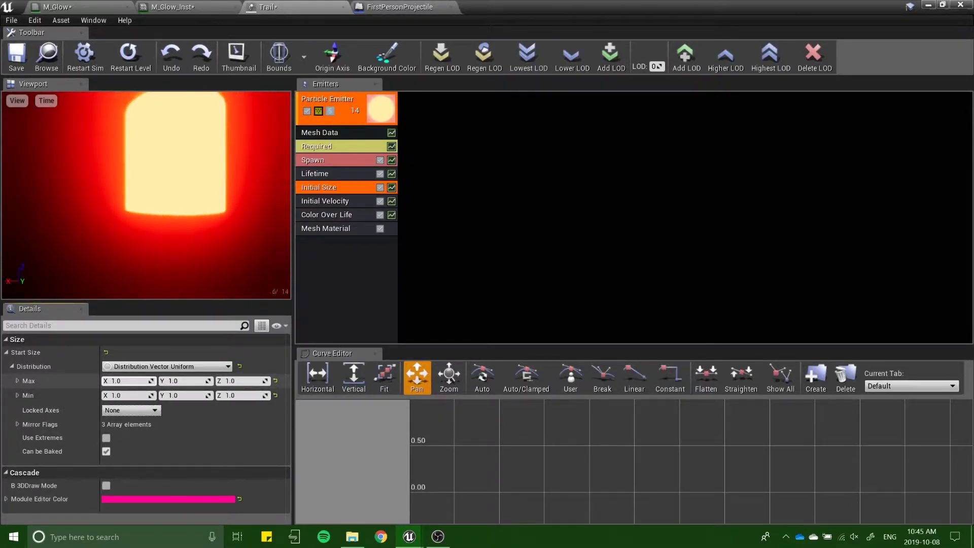
{"action": "left_click", "coordinate": [131, 382]}
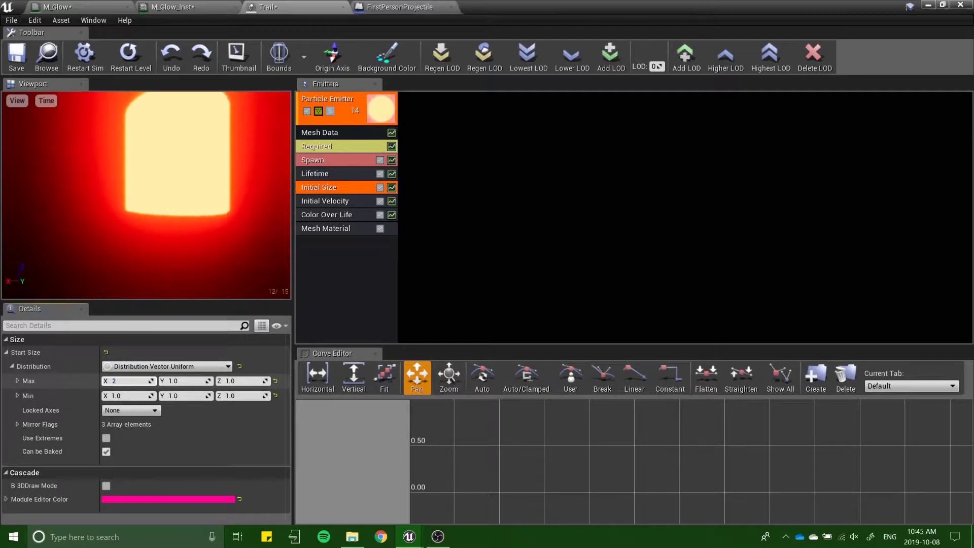
{"action": "left_click", "coordinate": [132, 396]}
{"action": "type", "text": "2"}
{"action": "key", "text": "Return"}
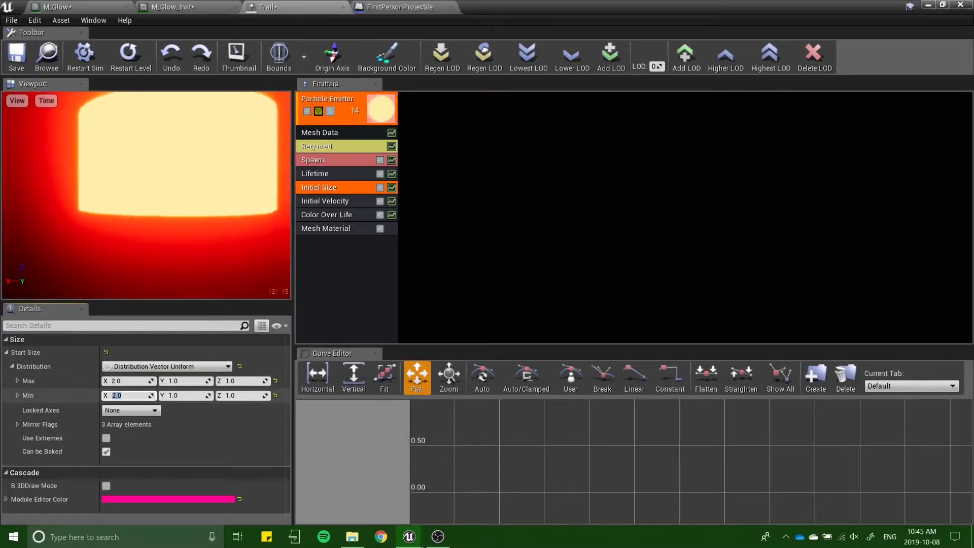
{"action": "left_click", "coordinate": [15, 61]}
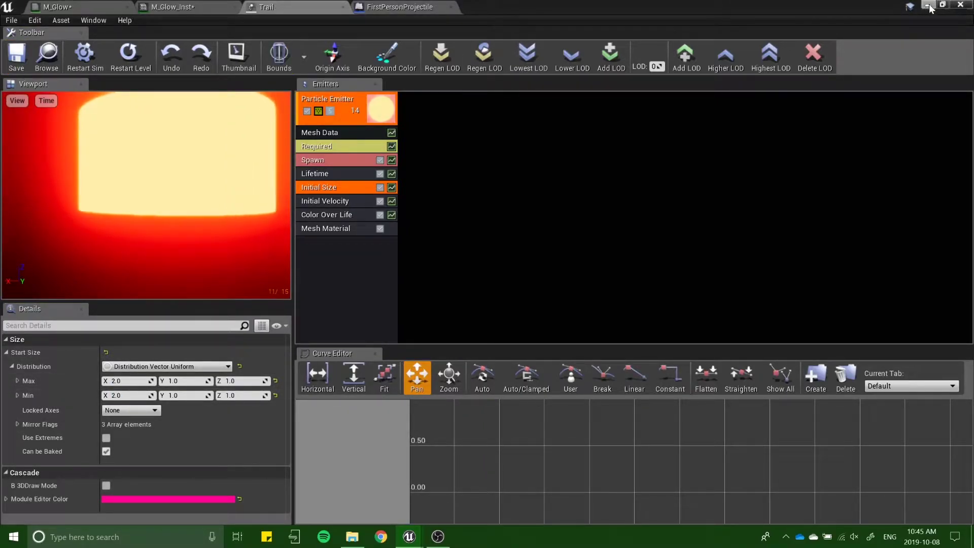
Step: Set the Lifetime module's Max to 0.2 and save the particle system
{"action": "left_click", "coordinate": [325, 174]}
{"action": "left_click", "coordinate": [124, 394]}
{"action": "type", "text": "2"}
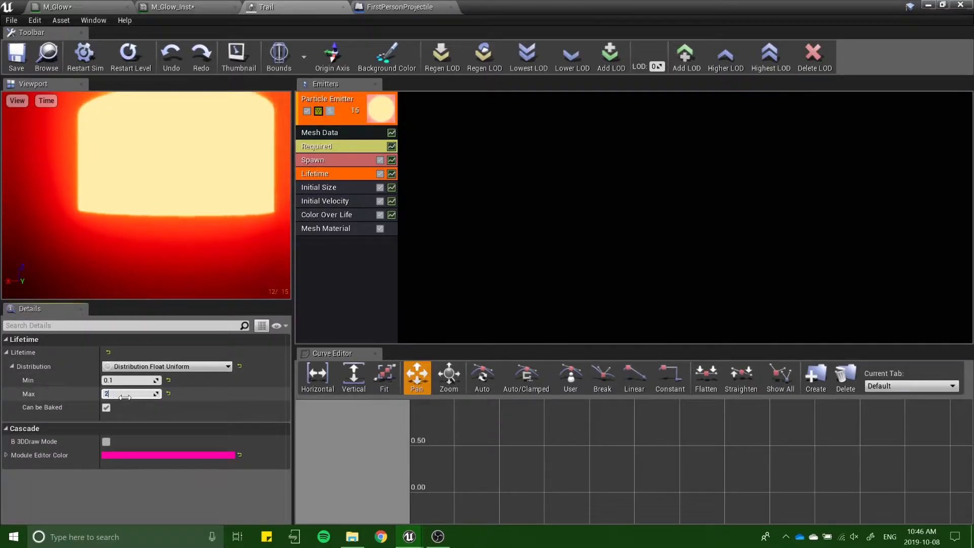
{"action": "key", "text": "Return"}
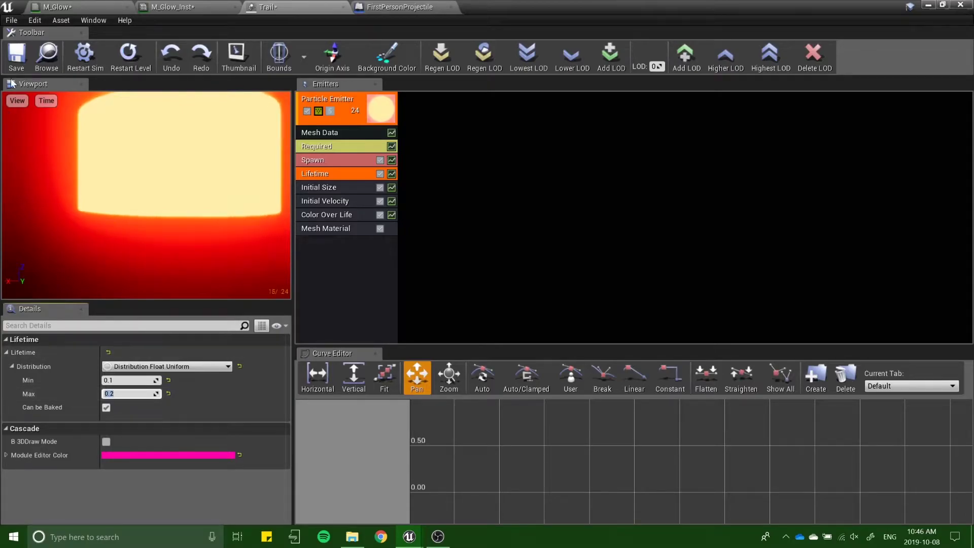
{"action": "left_click", "coordinate": [16, 62]}
Step: Play-test the level again, moving around and firing many projectiles in different directions to examine the enlarged laser trail
{"action": "left_click", "coordinate": [927, 6]}
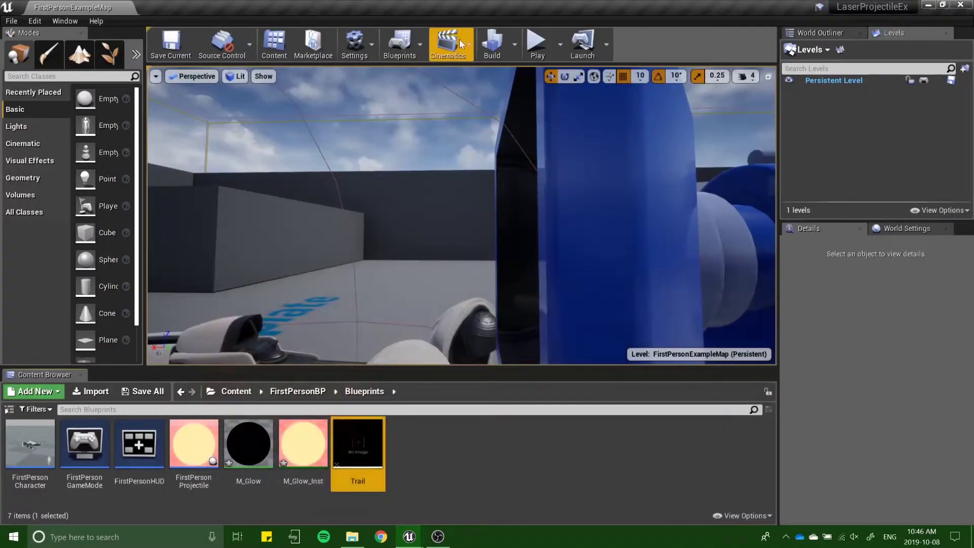
{"action": "left_click", "coordinate": [538, 43]}
{"action": "left_click", "coordinate": [464, 226]}
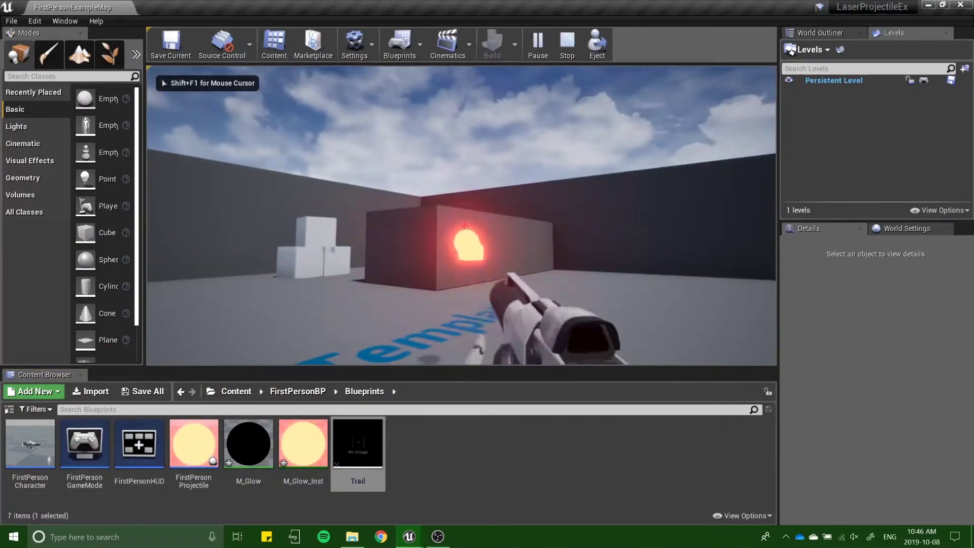
{"action": "left_click", "coordinate": [464, 225]}
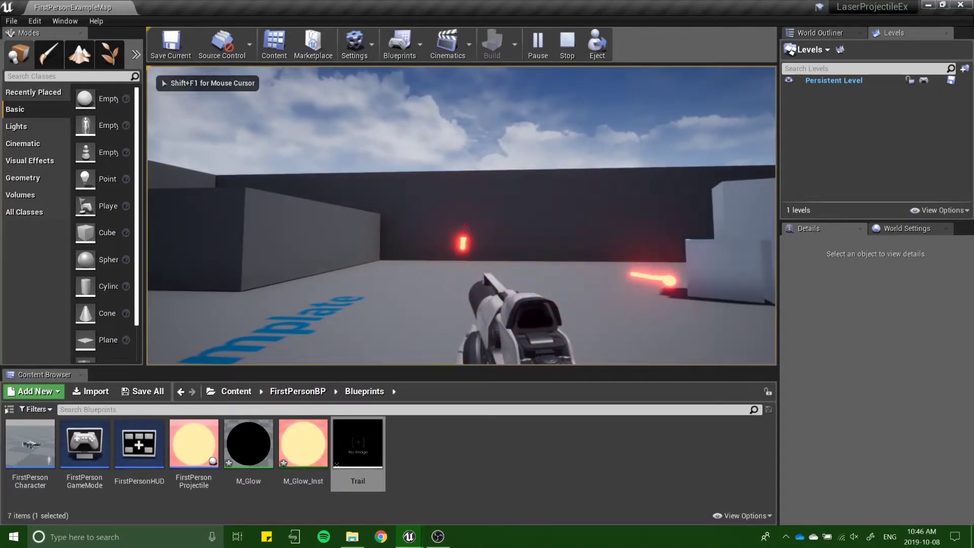
{"action": "left_click", "coordinate": [464, 225]}
{"action": "left_click", "coordinate": [464, 226]}
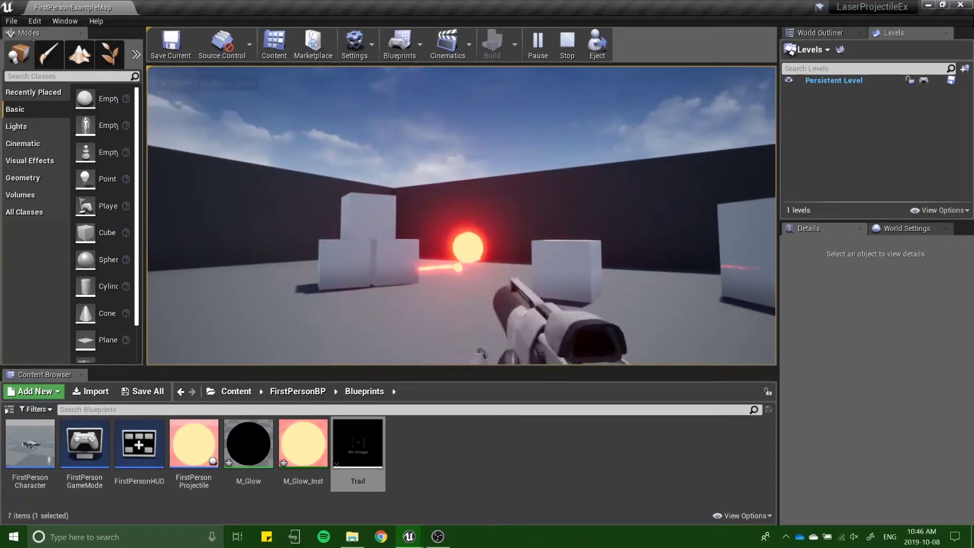
{"action": "left_click", "coordinate": [464, 226]}
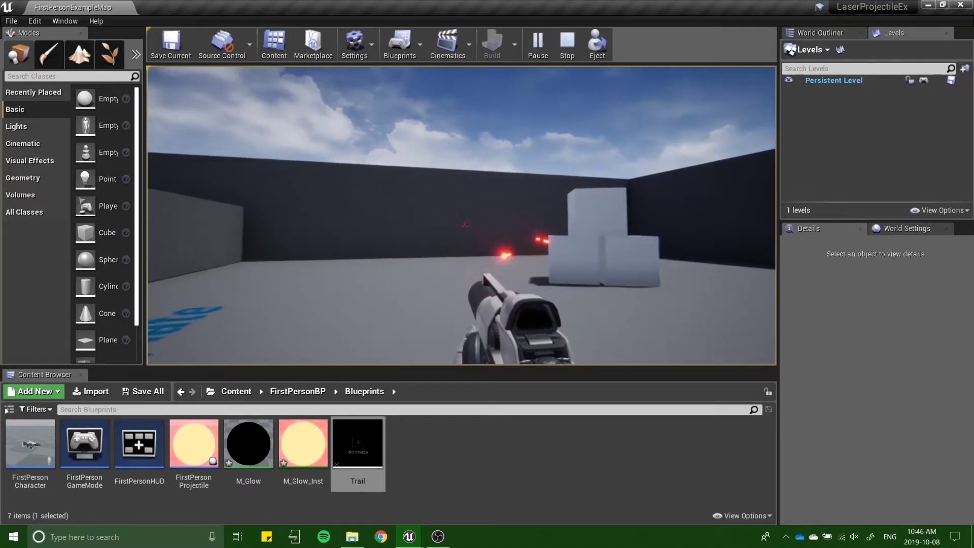
{"action": "left_click", "coordinate": [464, 226]}
{"action": "left_click", "coordinate": [464, 226]}
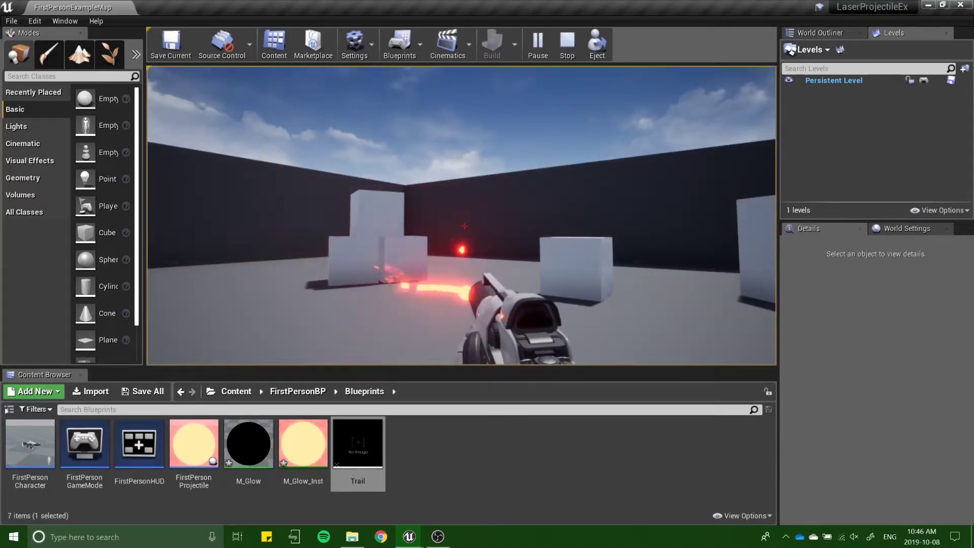
{"action": "left_click", "coordinate": [464, 226]}
{"action": "left_click", "coordinate": [464, 226]}
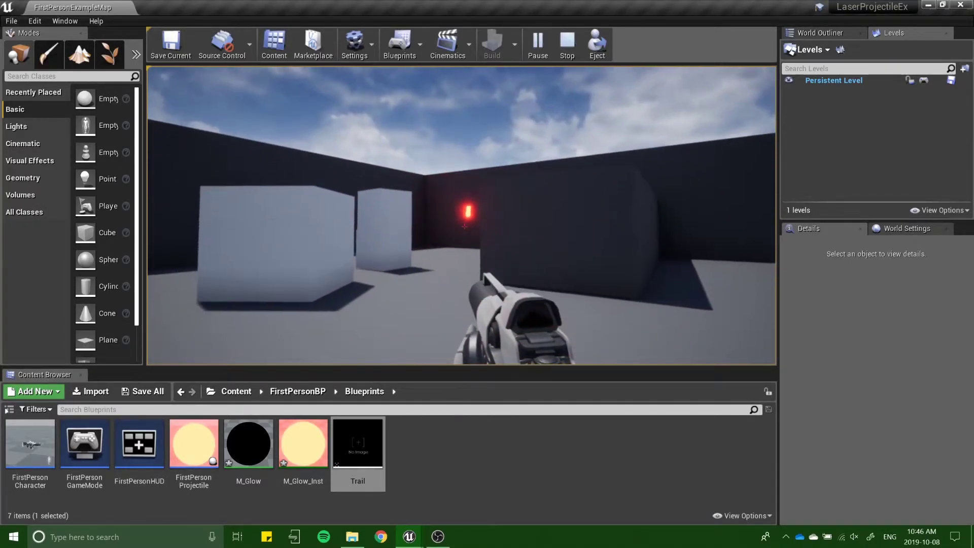
{"action": "left_click", "coordinate": [465, 226]}
{"action": "left_click", "coordinate": [464, 227]}
{"action": "left_click", "coordinate": [465, 227]}
{"action": "left_click", "coordinate": [465, 227]}
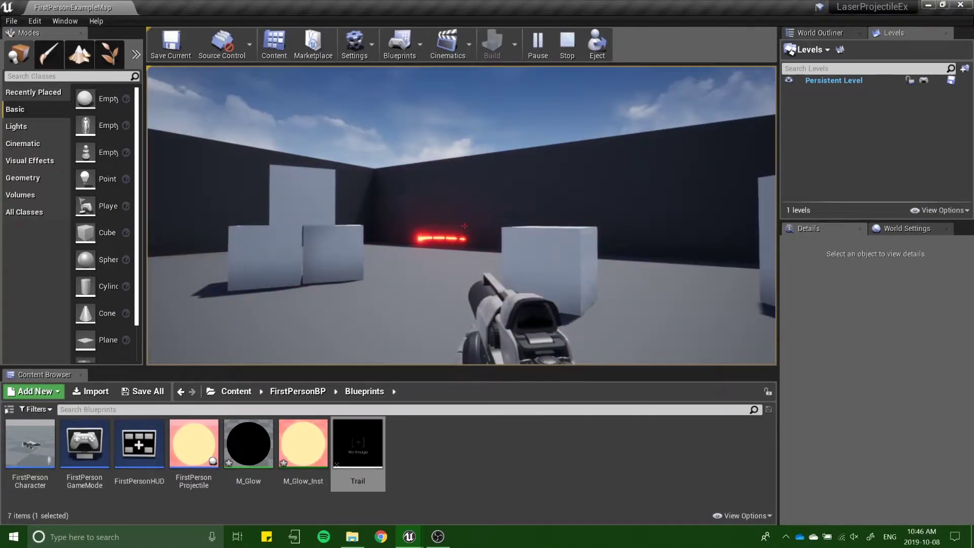
{"action": "key", "text": "w"}
{"action": "left_click", "coordinate": [464, 226]}
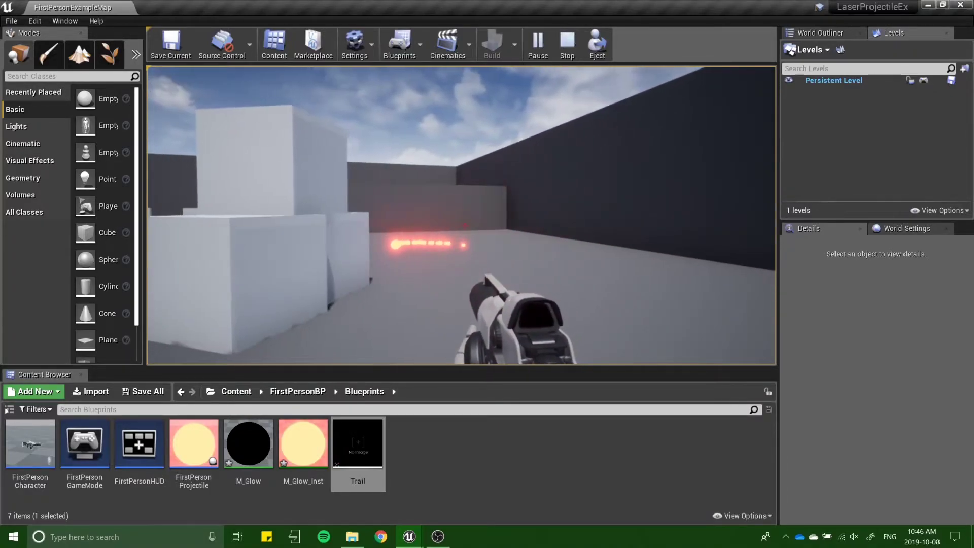
{"action": "left_click", "coordinate": [464, 226]}
{"action": "key", "text": "w"}
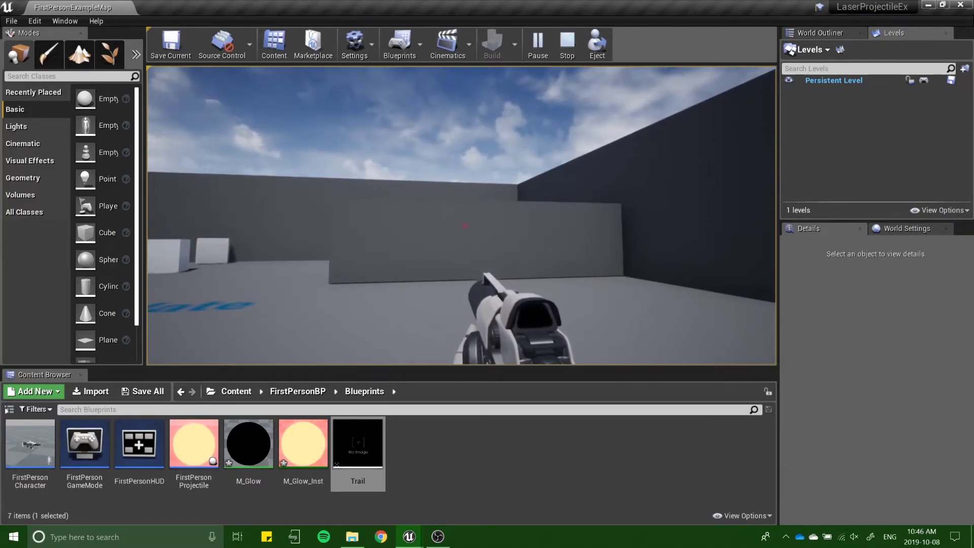